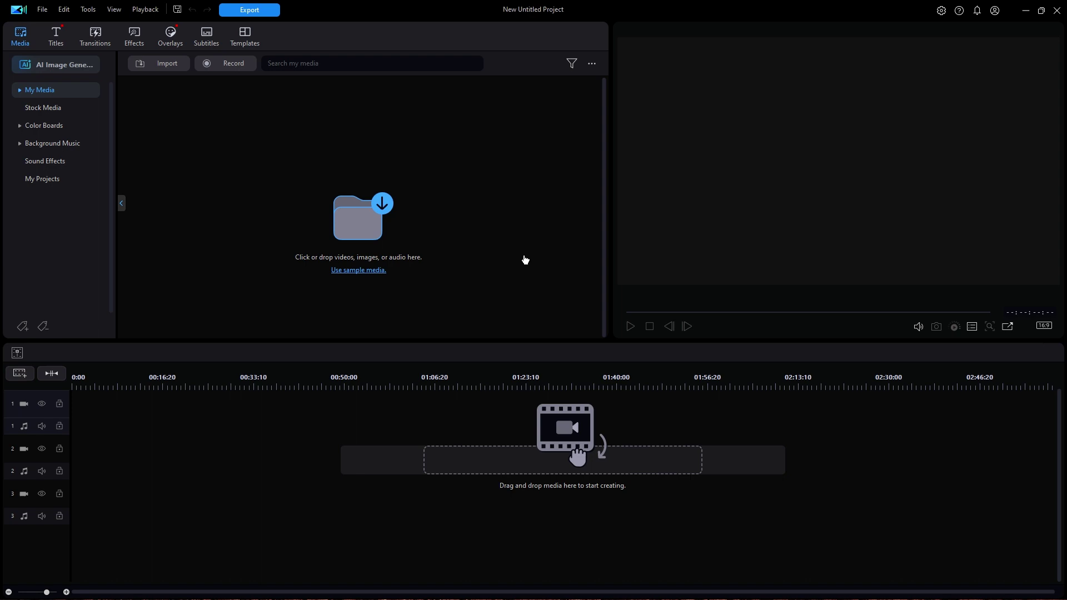
Import the Main media folder into the library.
{"action": "left_click", "coordinate": [161, 64]}
{"action": "left_click", "coordinate": [191, 90]}
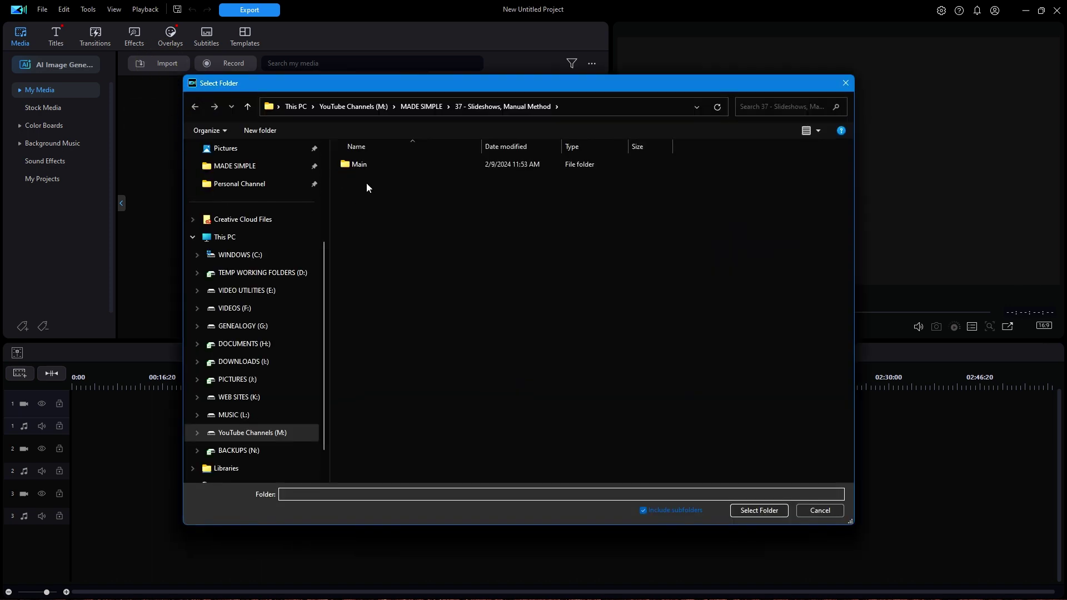
{"action": "left_click", "coordinate": [355, 165]}
{"action": "left_click", "coordinate": [741, 512]}
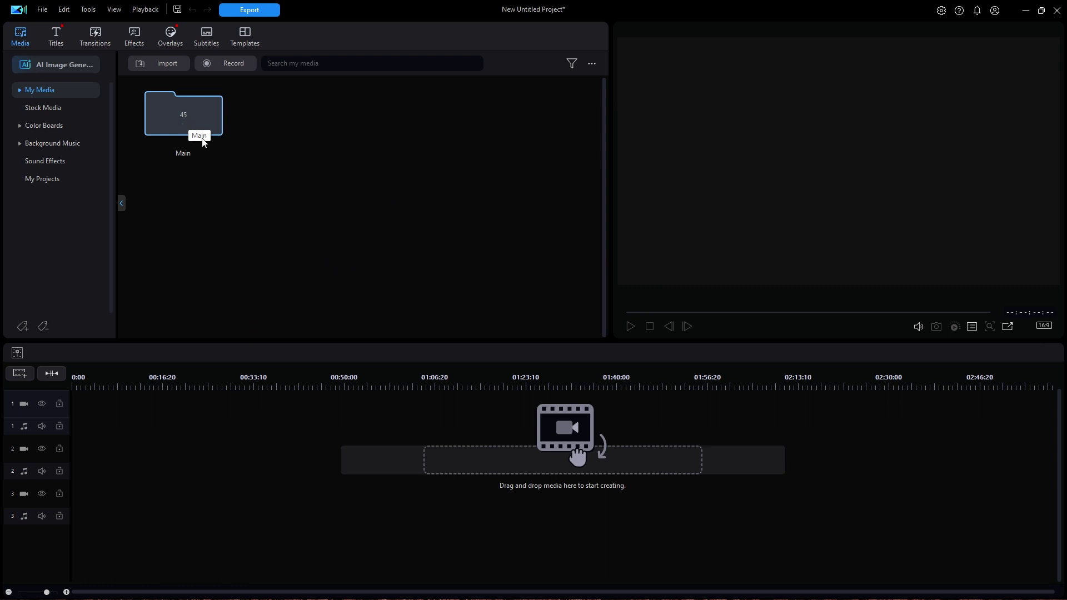
Open the Main folder, browse photos 1.jpg–44.jpg and 45.mp4, and preview 1.jpg.
{"action": "double_click", "coordinate": [181, 117]}
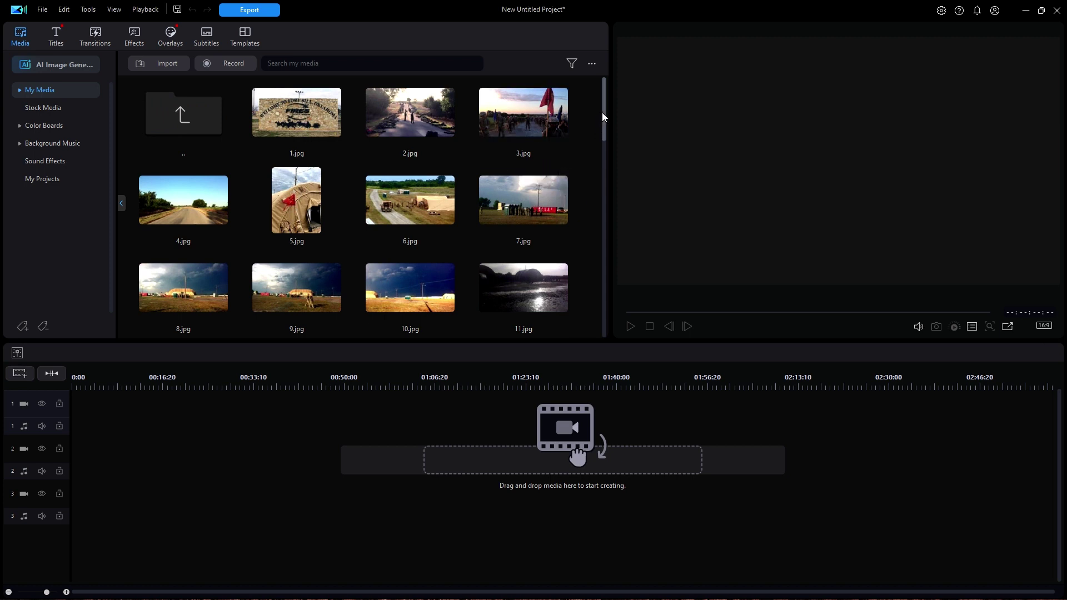
{"action": "left_click_drag", "start_coordinate": [605, 109], "coordinate": [612, 310]}
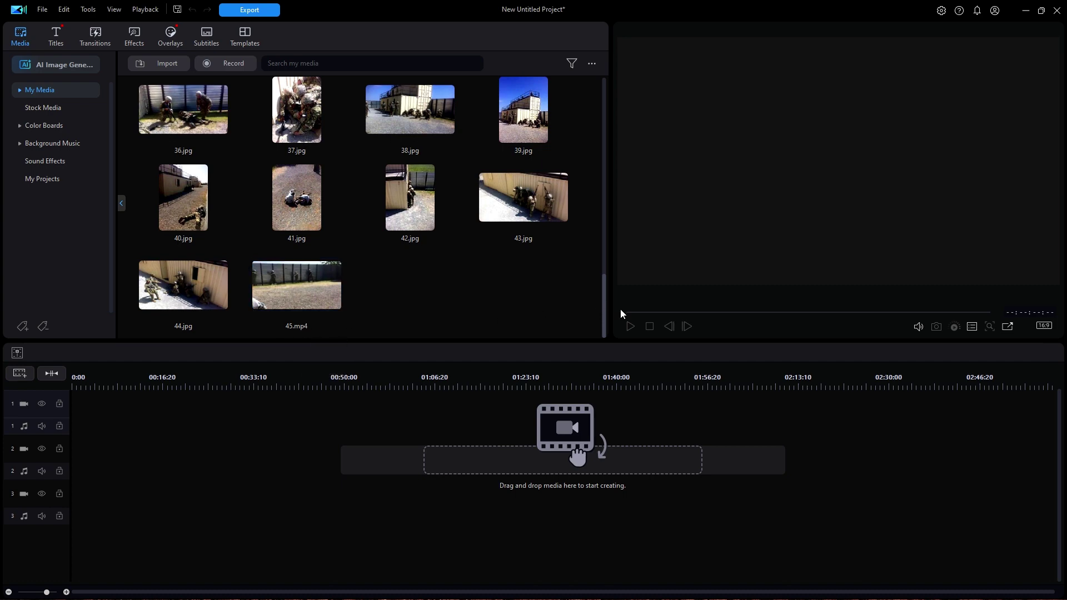
{"action": "left_click_drag", "start_coordinate": [605, 312], "coordinate": [602, 85]}
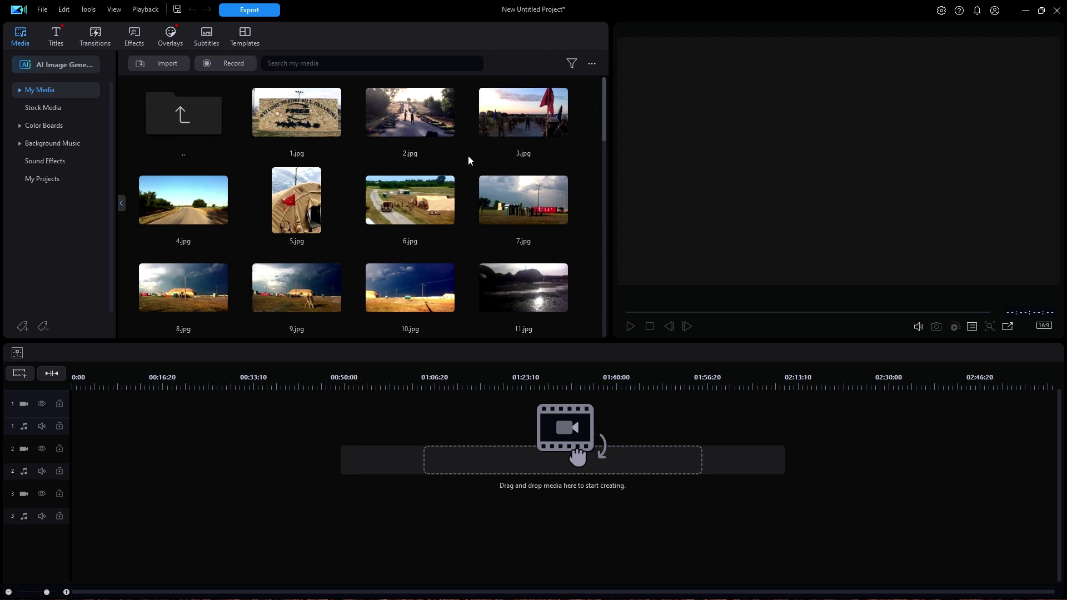
{"action": "left_click", "coordinate": [319, 124]}
Drop photos 1.jpg–44.jpg on video track 1, excluding the parent folder and 45.mp4, and fit the timeline.
{"action": "key", "text": "ctrl+a"}
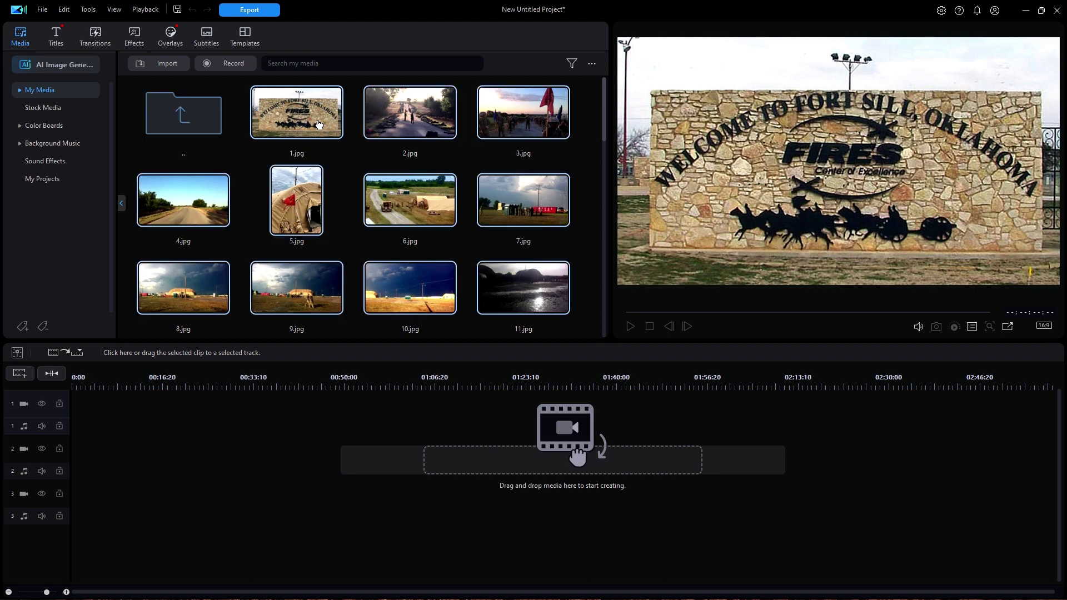
{"action": "left_click", "coordinate": [191, 116], "text": "ctrl"}
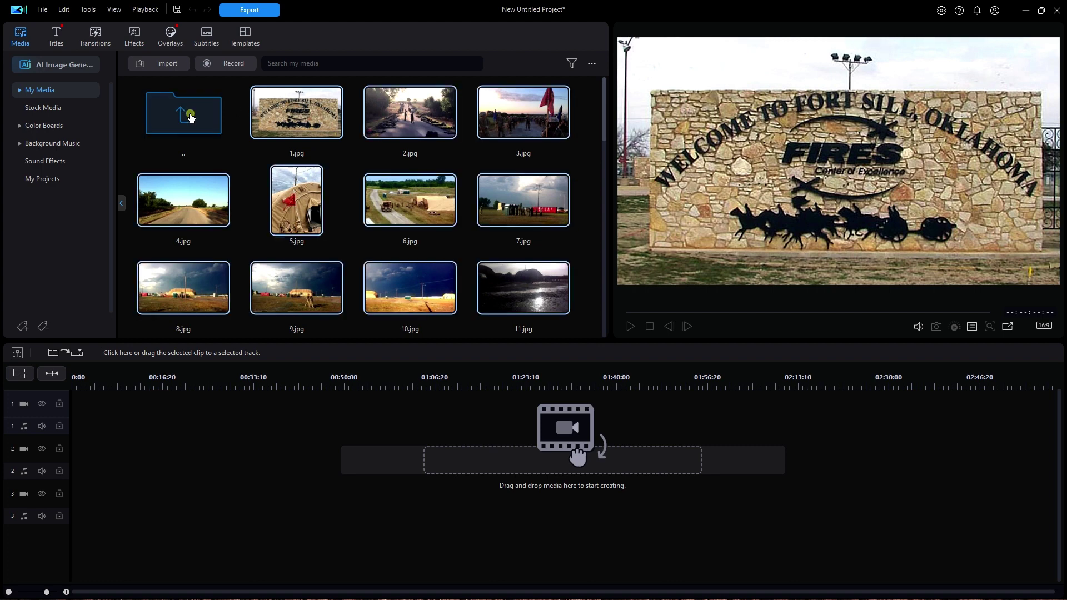
{"action": "left_click_drag", "start_coordinate": [600, 112], "coordinate": [608, 339]}
{"action": "left_click", "coordinate": [300, 289], "text": "ctrl"}
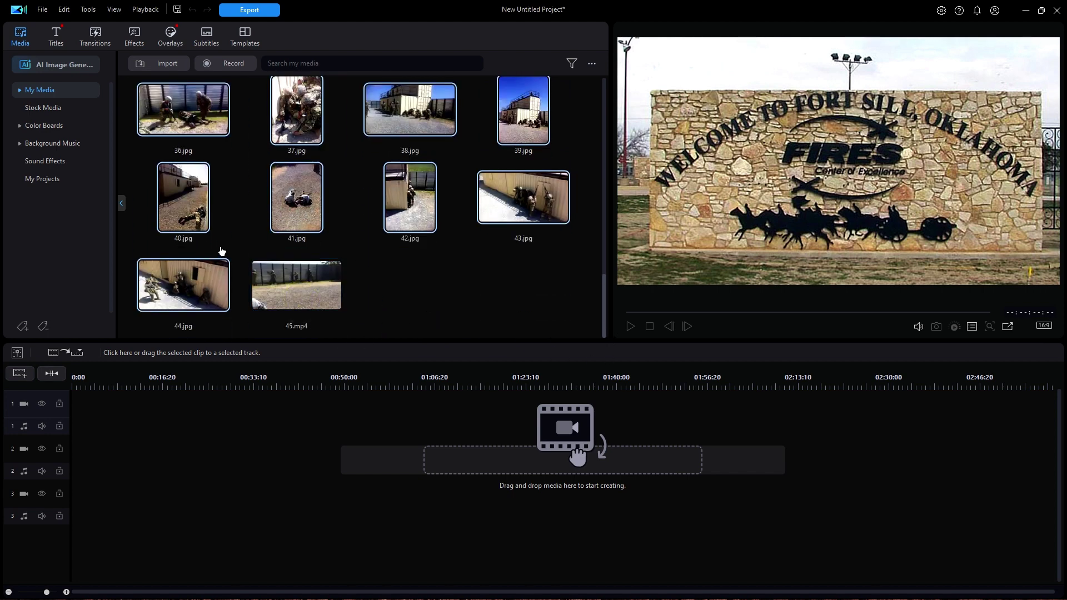
{"action": "left_click_drag", "start_coordinate": [204, 275], "coordinate": [53, 425]}
{"action": "left_click", "coordinate": [53, 374]}
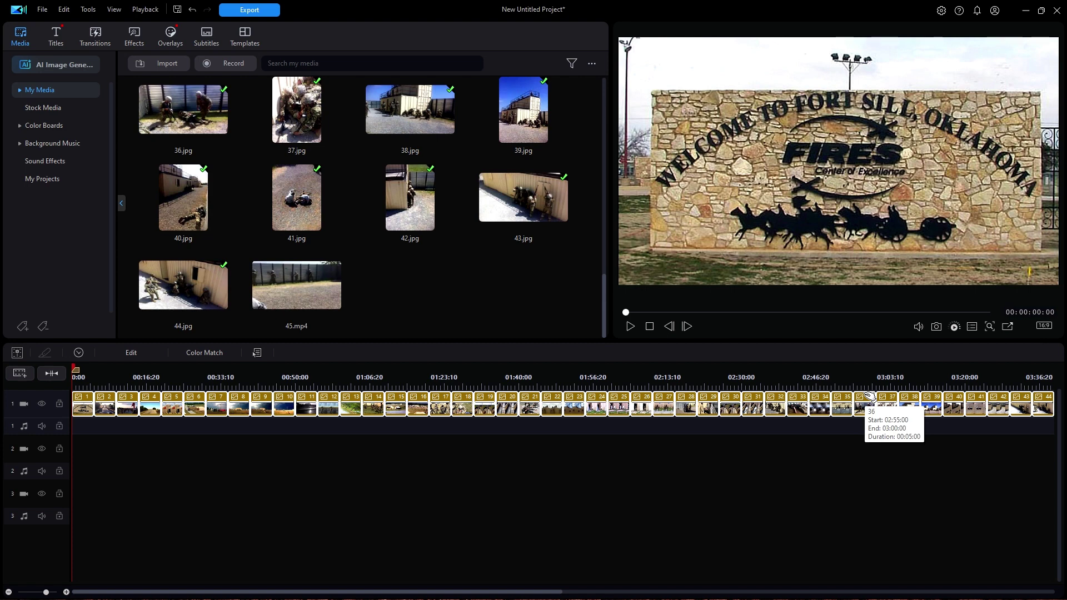
{"action": "left_click", "coordinate": [939, 11]}
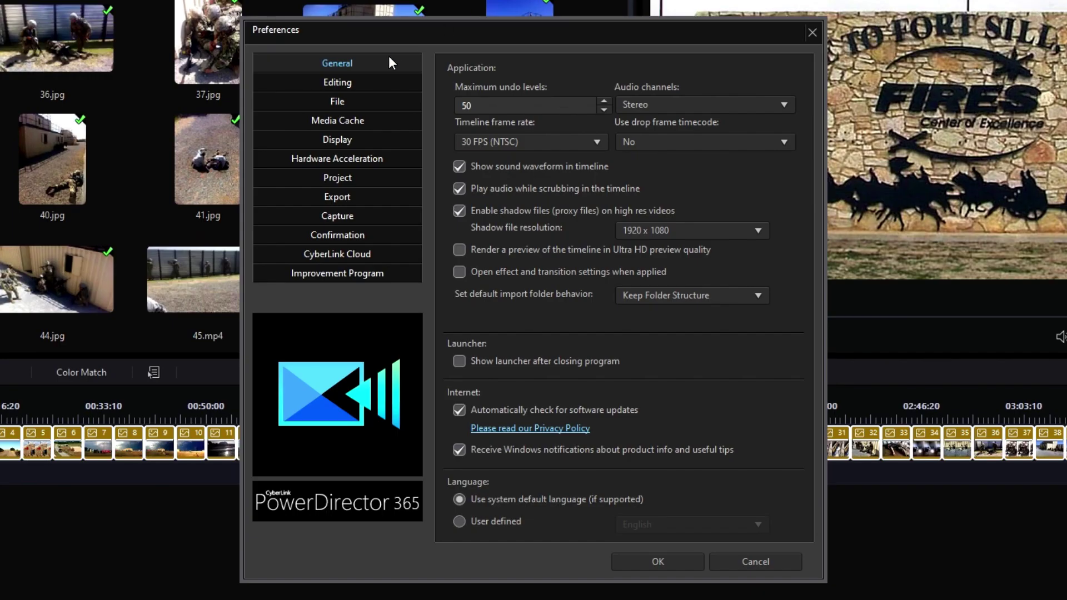
{"action": "left_click", "coordinate": [338, 82]}
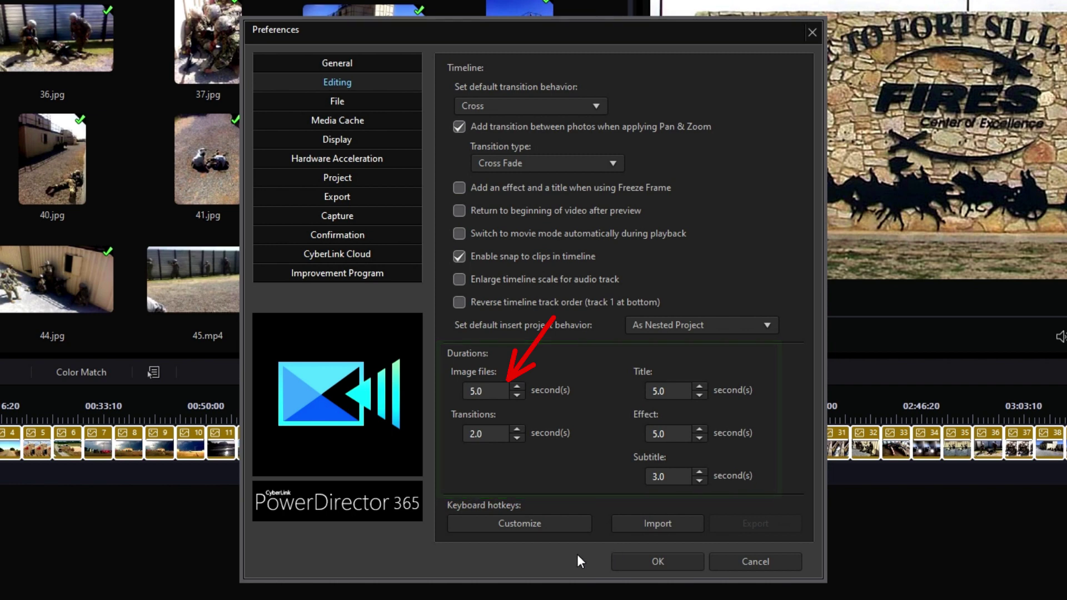
{"action": "left_click", "coordinate": [738, 559]}
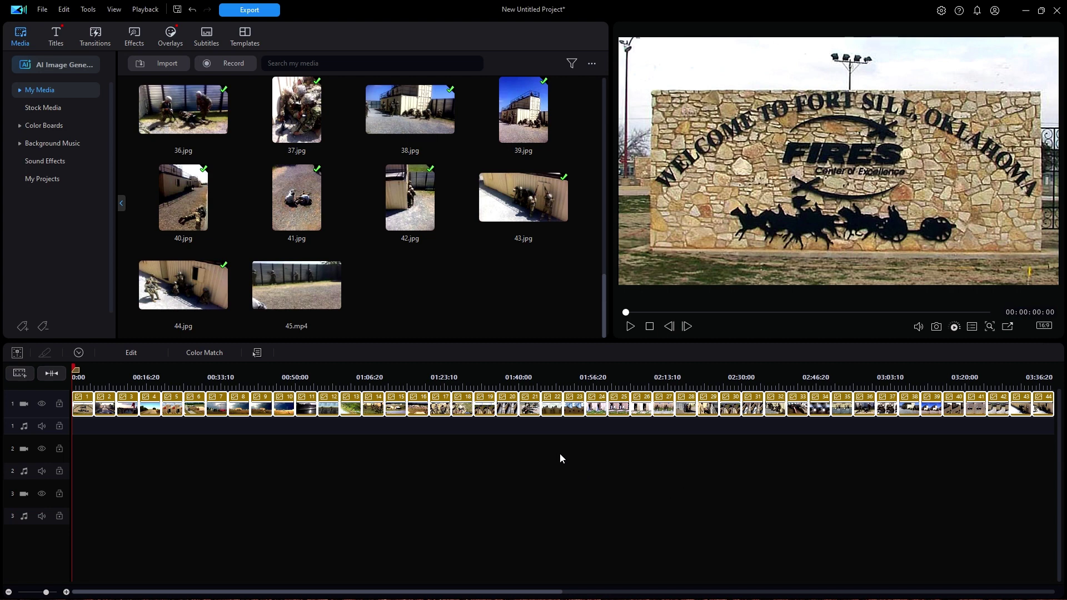
Set the duration of all selected photos to 00:00:03:00.
{"action": "right_click", "coordinate": [530, 408]}
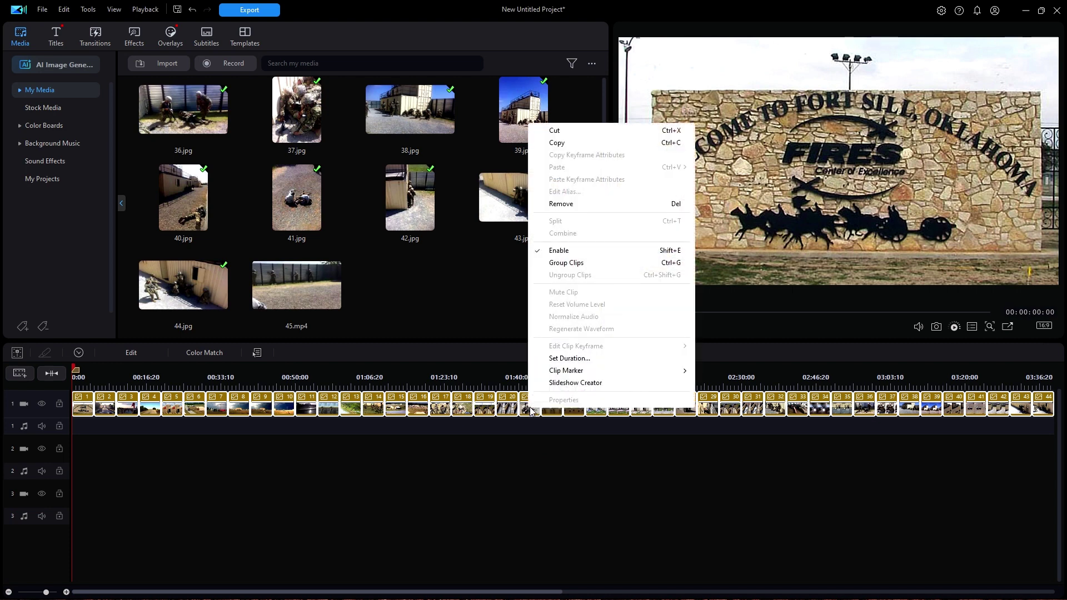
{"action": "left_click", "coordinate": [576, 359]}
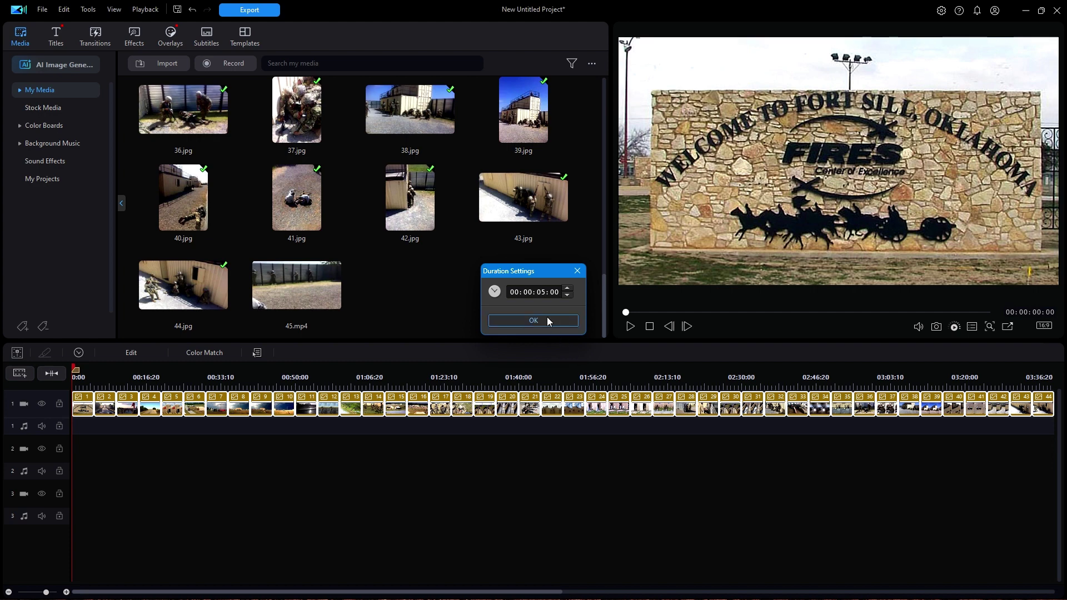
{"action": "left_click", "coordinate": [542, 292]}
{"action": "type", "text": "3"}
{"action": "left_click", "coordinate": [553, 322]}
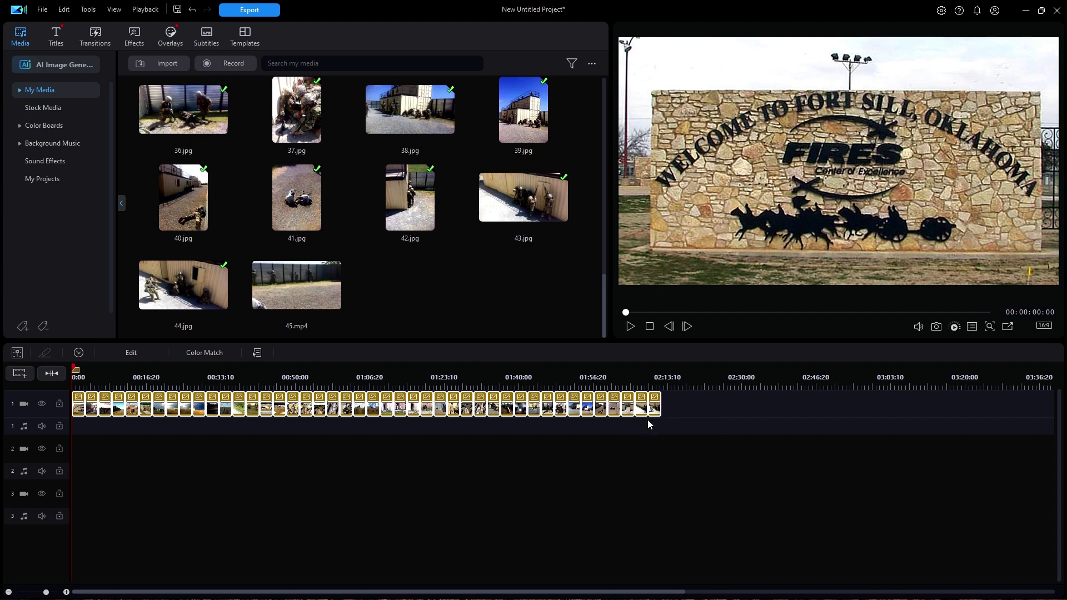
Play the slideshow from the start to check timing, fit the timeline, and show the Transitions library.
{"action": "left_click", "coordinate": [650, 325]}
{"action": "left_click", "coordinate": [630, 326]}
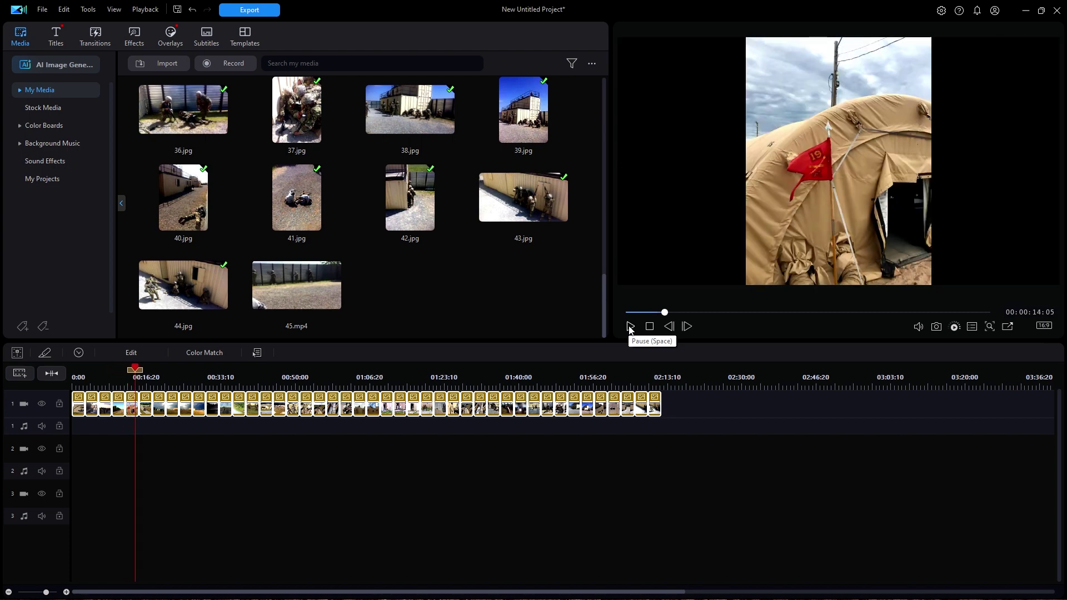
{"action": "left_click", "coordinate": [651, 328]}
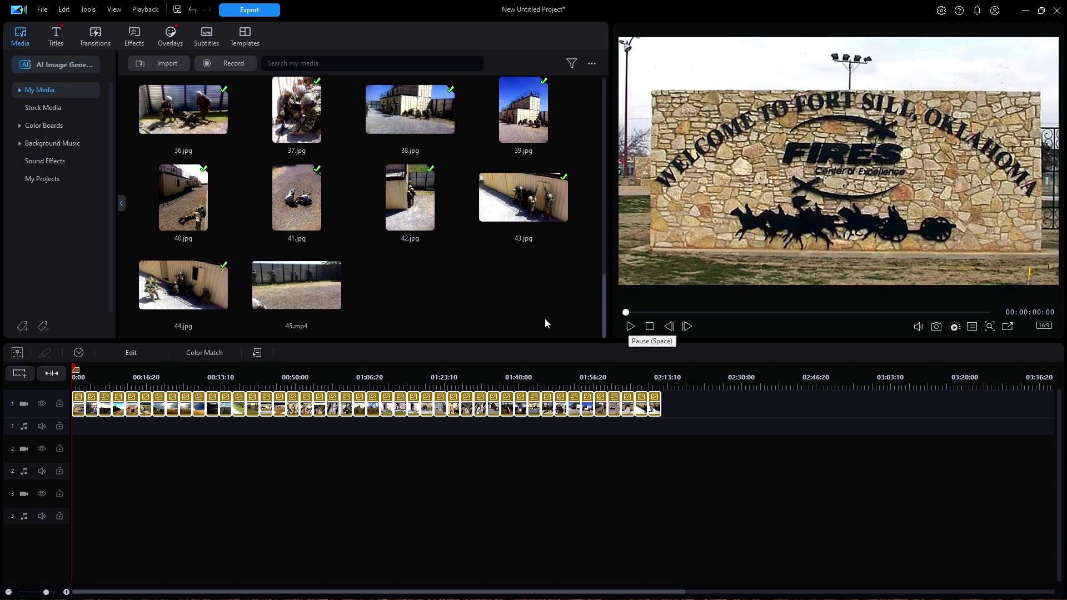
{"action": "left_click", "coordinate": [51, 374]}
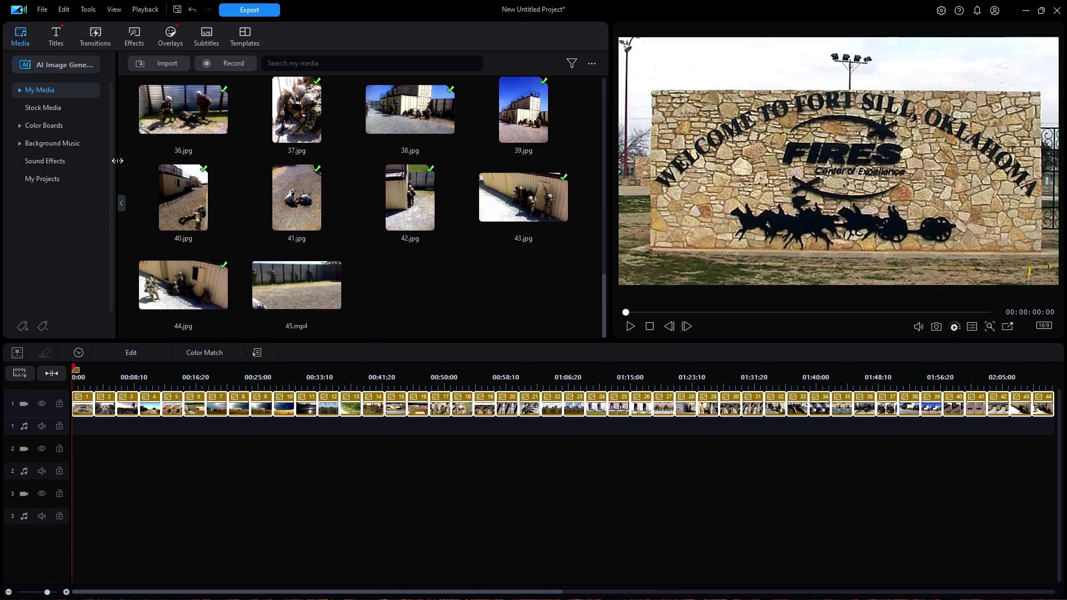
{"action": "left_click", "coordinate": [97, 35]}
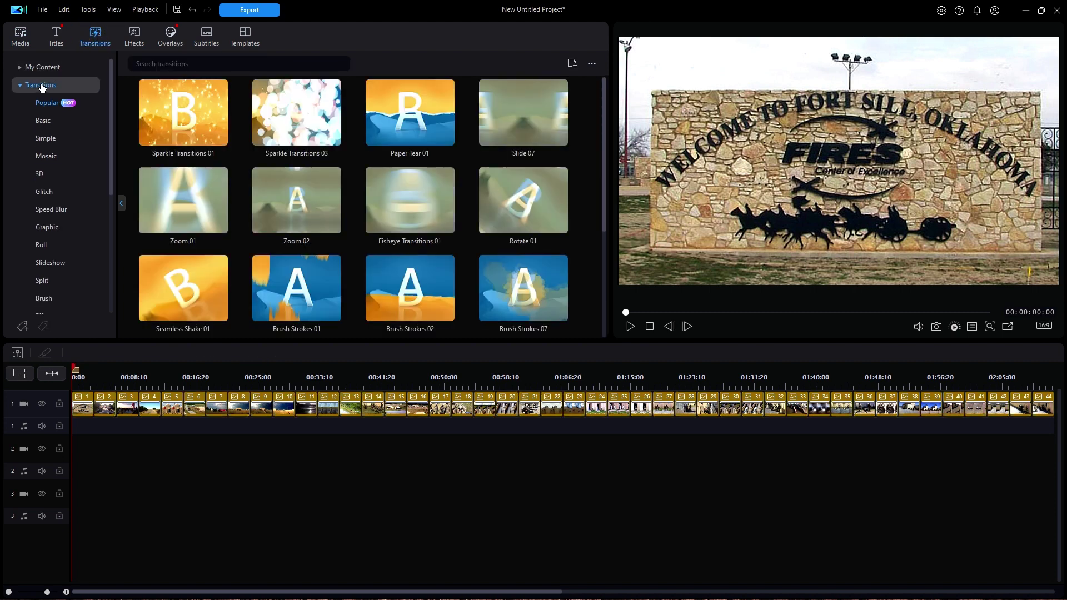
In Slideshow transitions, preview Cross Form 02–04, then place Squeezed between photos 12 and 13.
{"action": "left_click", "coordinate": [47, 267]}
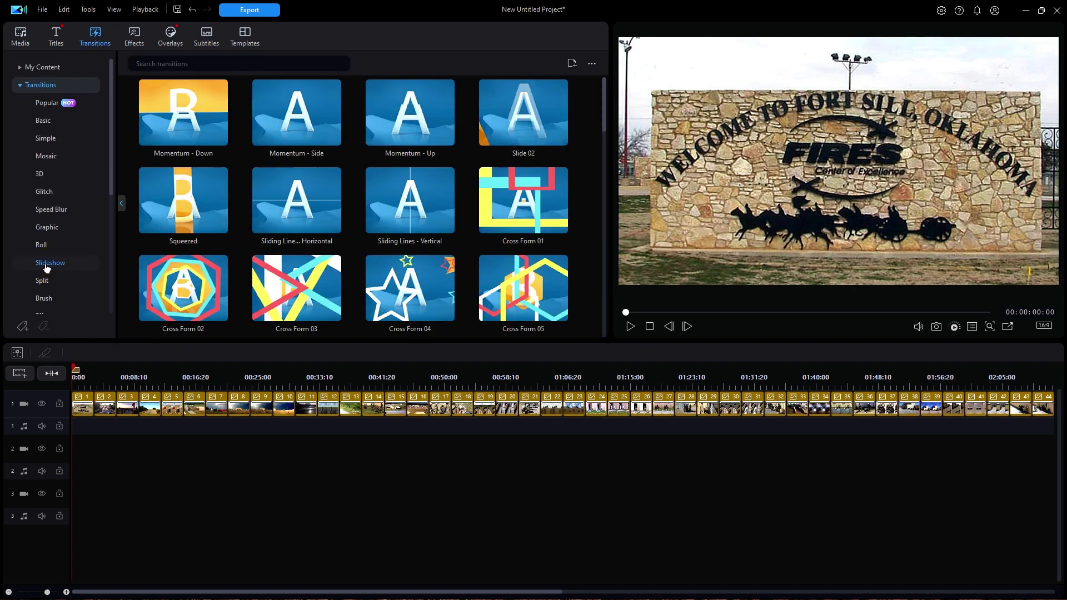
{"action": "left_click", "coordinate": [194, 283]}
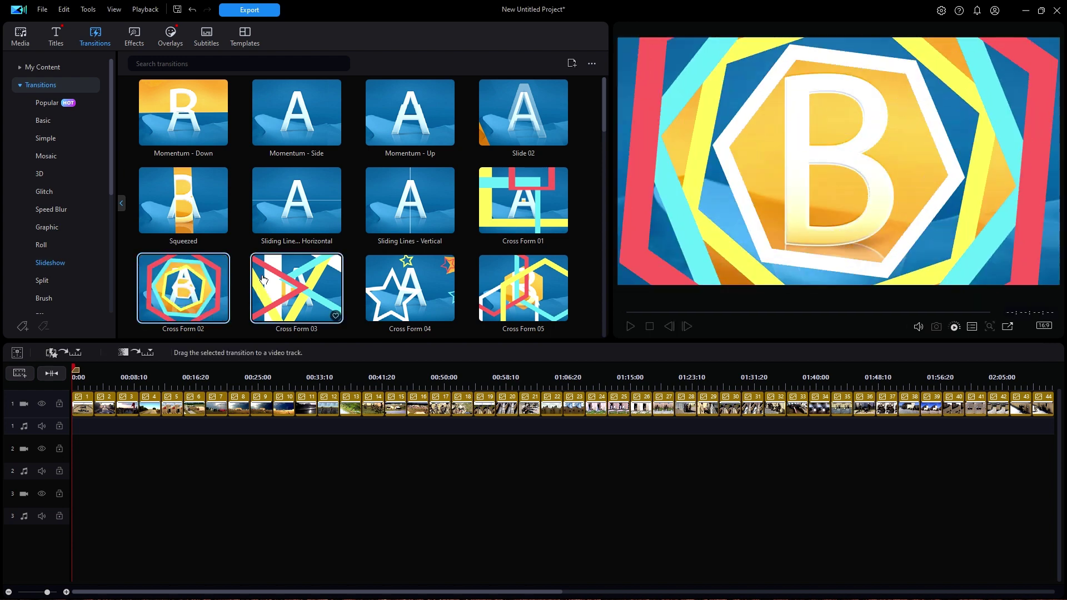
{"action": "left_click", "coordinate": [336, 294]}
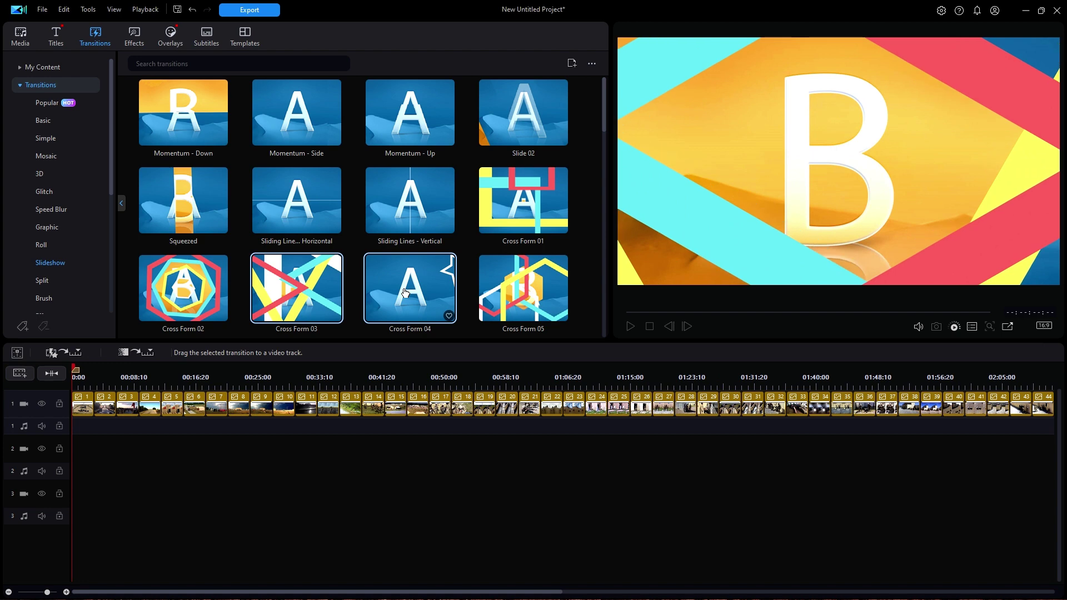
{"action": "left_click", "coordinate": [406, 289]}
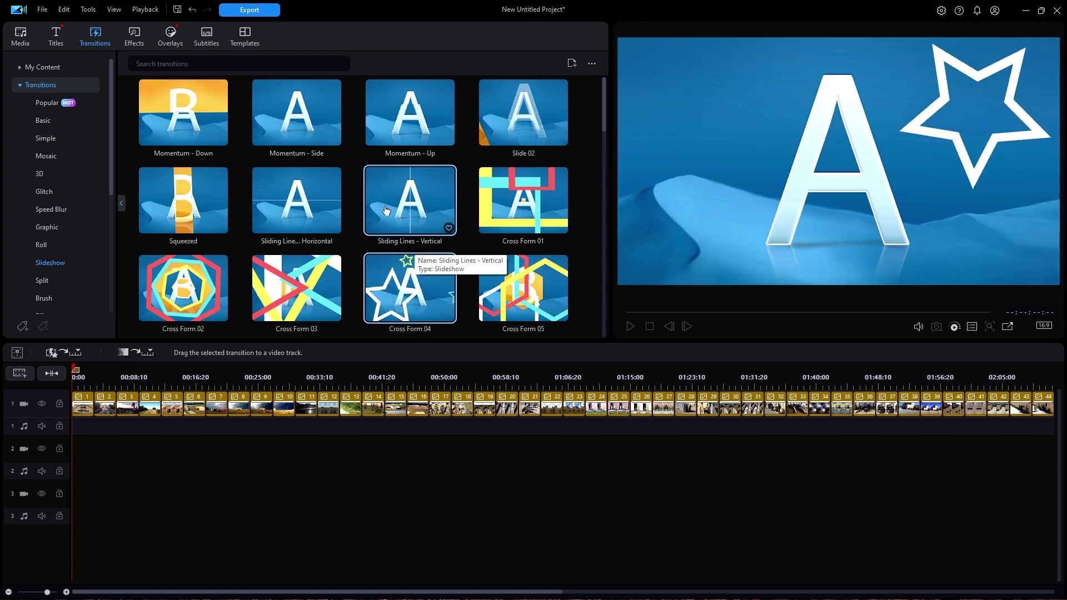
{"action": "left_click", "coordinate": [197, 206]}
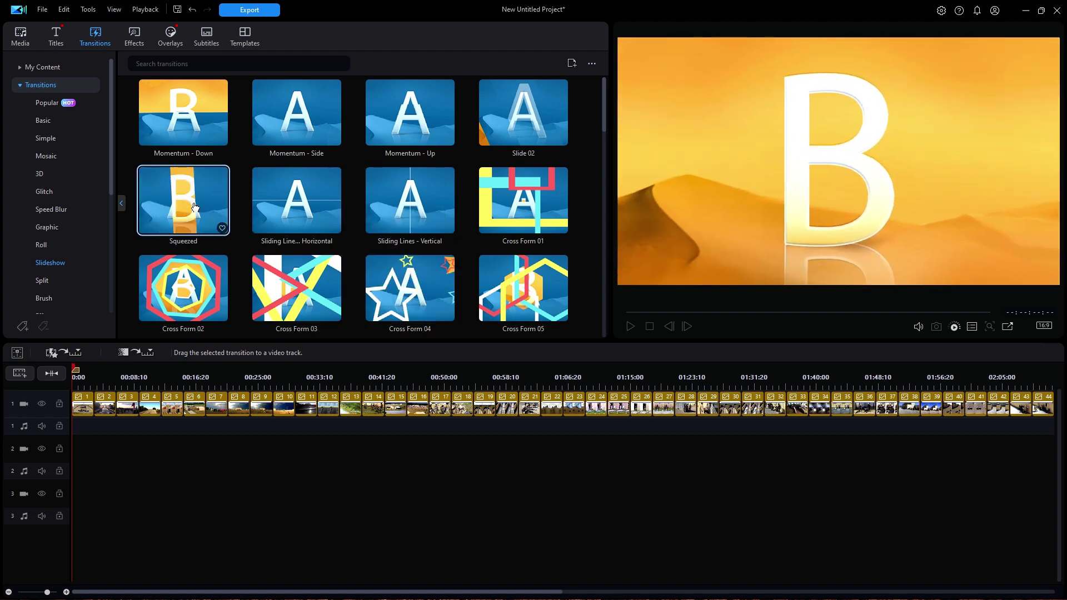
{"action": "left_click_drag", "start_coordinate": [196, 204], "coordinate": [340, 412]}
{"action": "scroll", "coordinate": [356, 378], "scroll_direction": "up", "scroll_amount": 3}
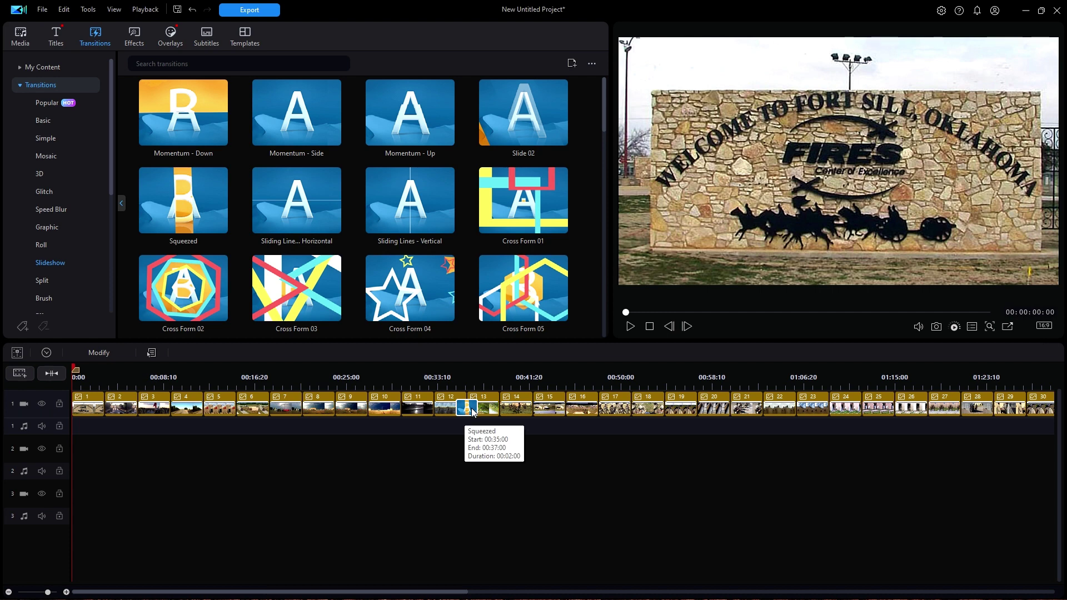
Play through the Squeezed transition, then open its settings showing Cross behavior and 2-second duration.
{"action": "left_click", "coordinate": [426, 370]}
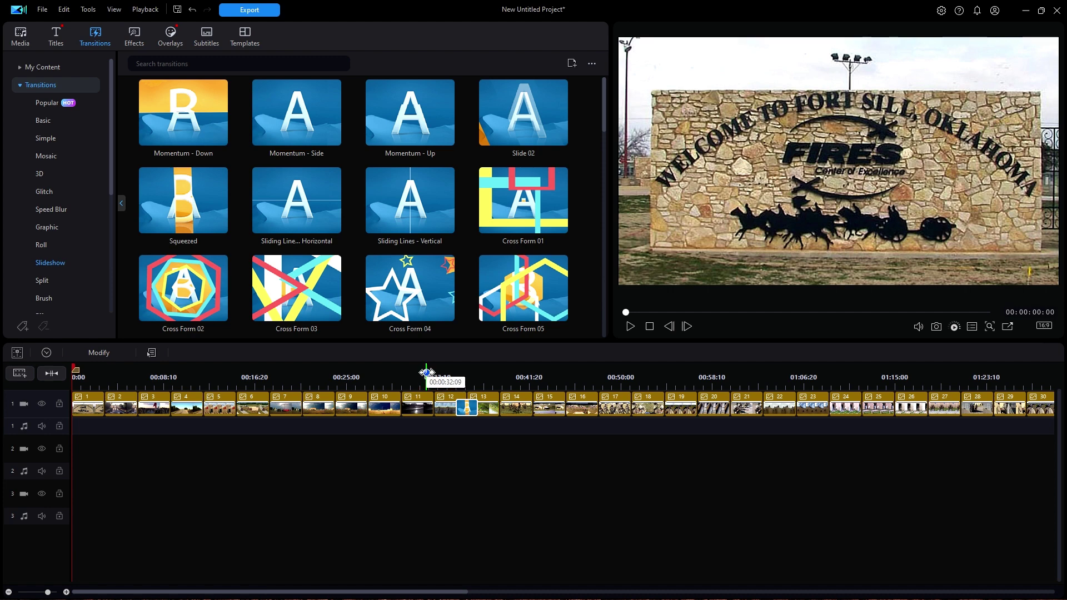
{"action": "left_click", "coordinate": [440, 476]}
{"action": "key", "text": "space"}
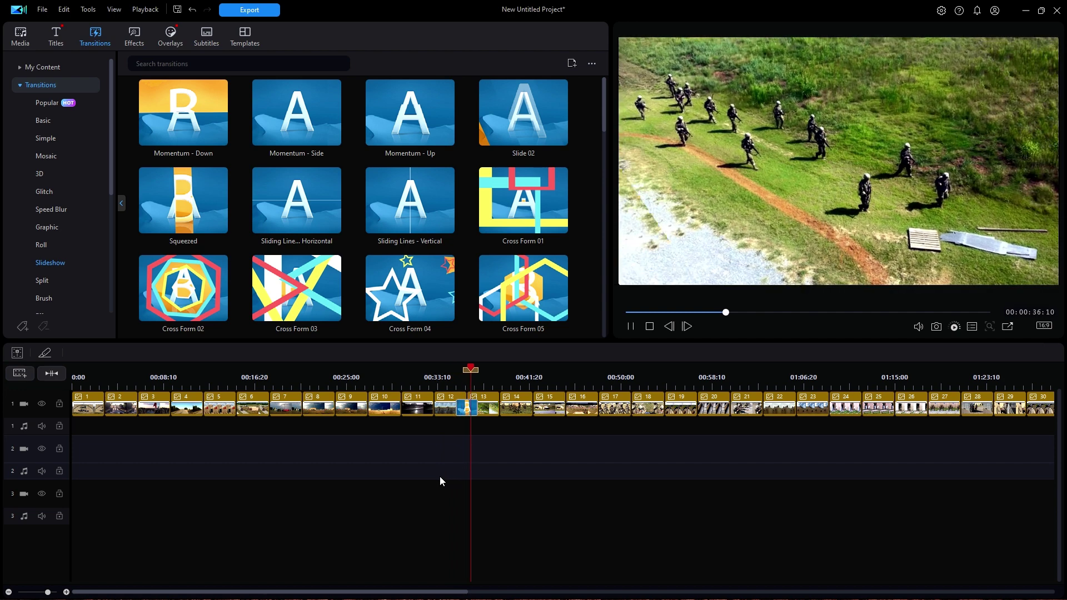
{"action": "key", "text": "space"}
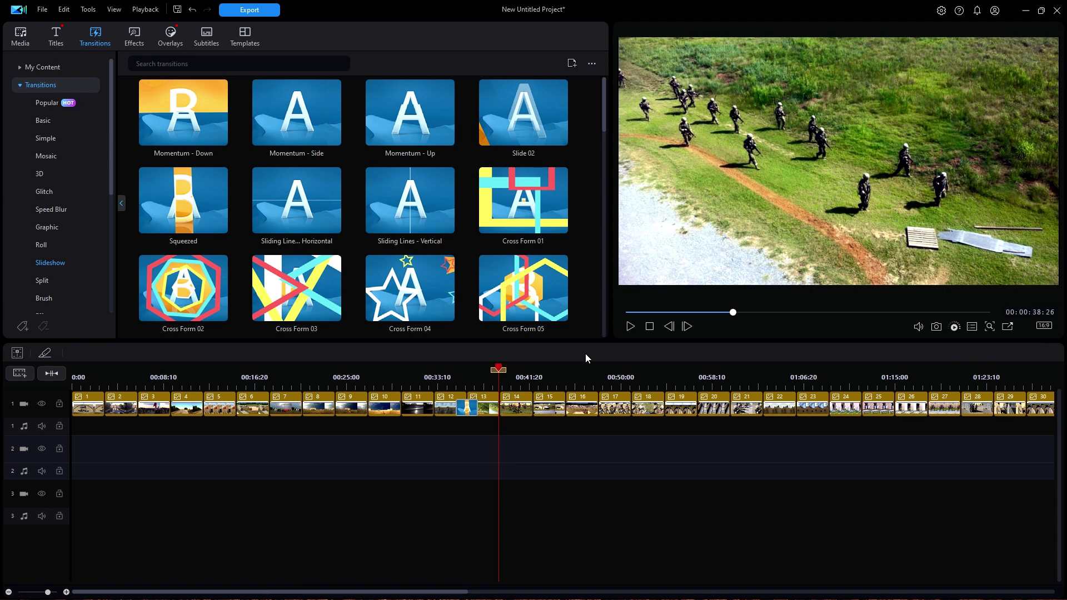
{"action": "left_click", "coordinate": [469, 409]}
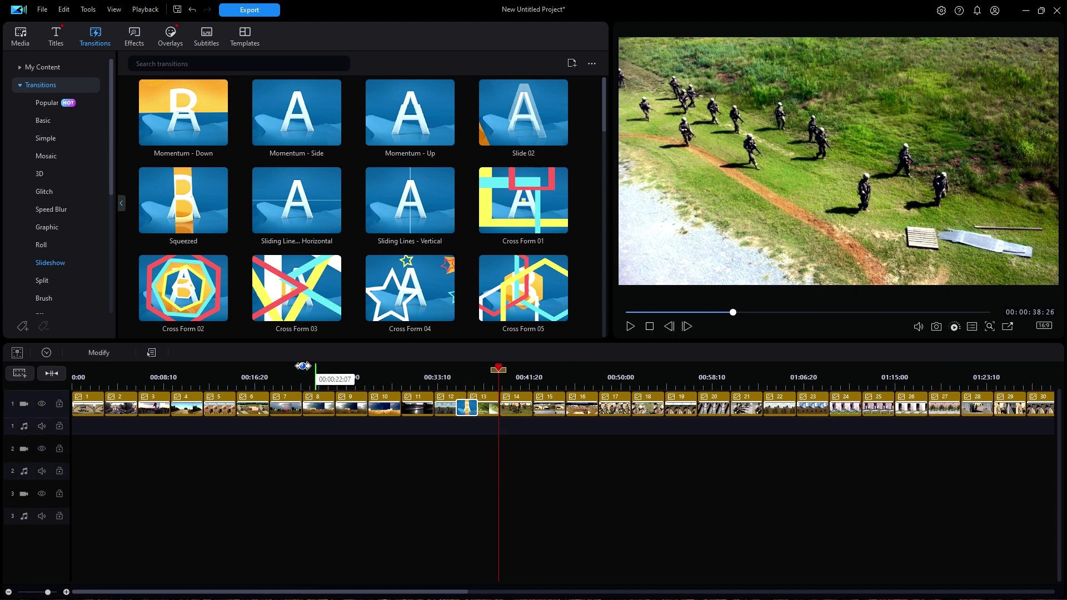
{"action": "left_click", "coordinate": [114, 354]}
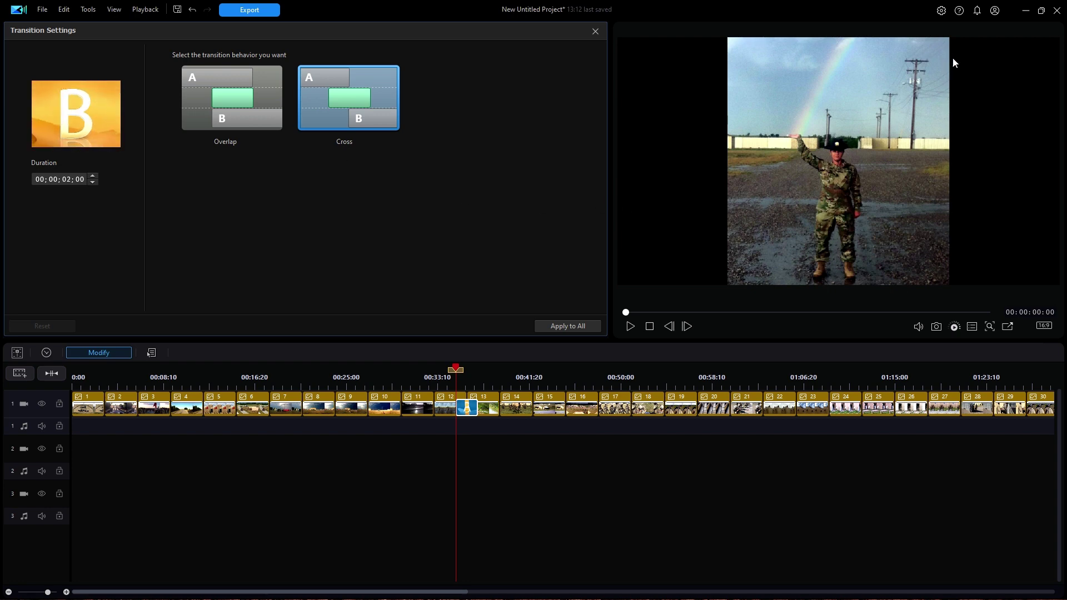
Look at the editing preferences, then close Preferences without changes.
{"action": "left_click", "coordinate": [940, 12]}
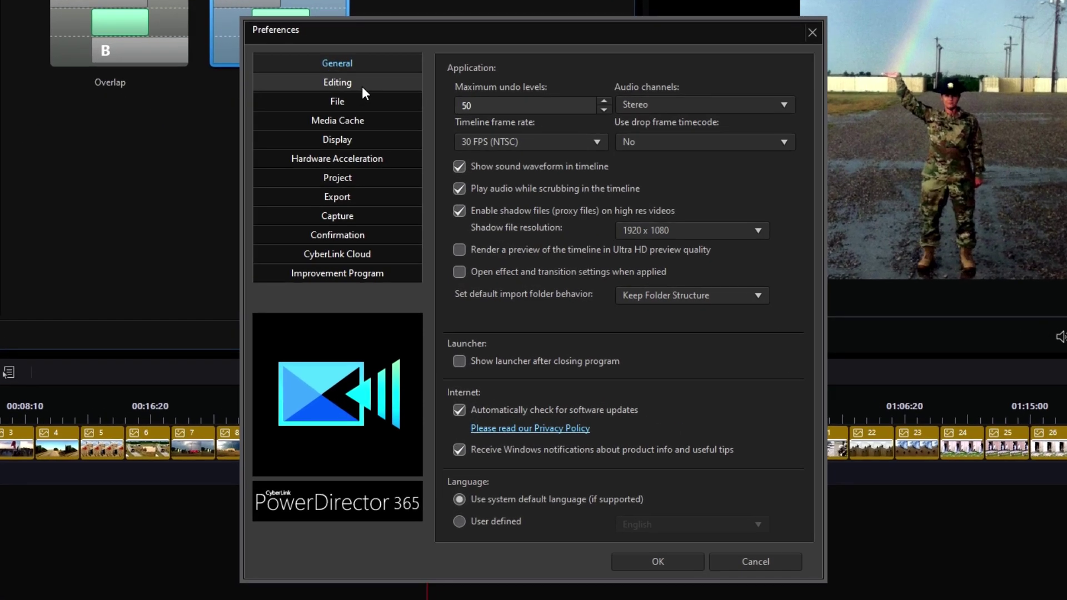
{"action": "left_click", "coordinate": [377, 103]}
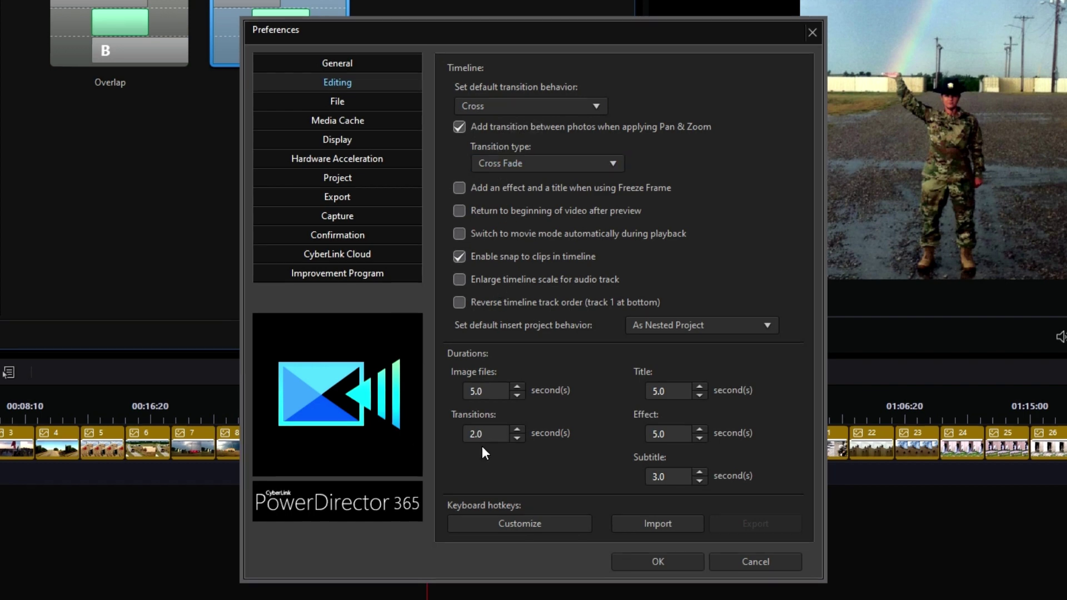
{"action": "left_click", "coordinate": [745, 560]}
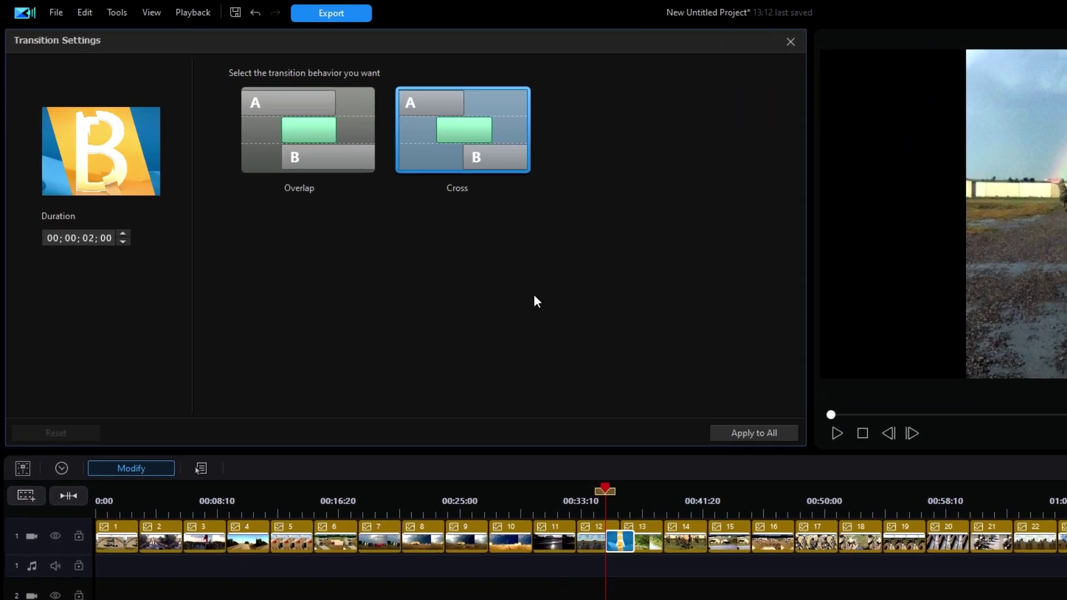
Set the transition to Overlap with a 1-second duration and apply it to all photos.
{"action": "left_click", "coordinate": [308, 125]}
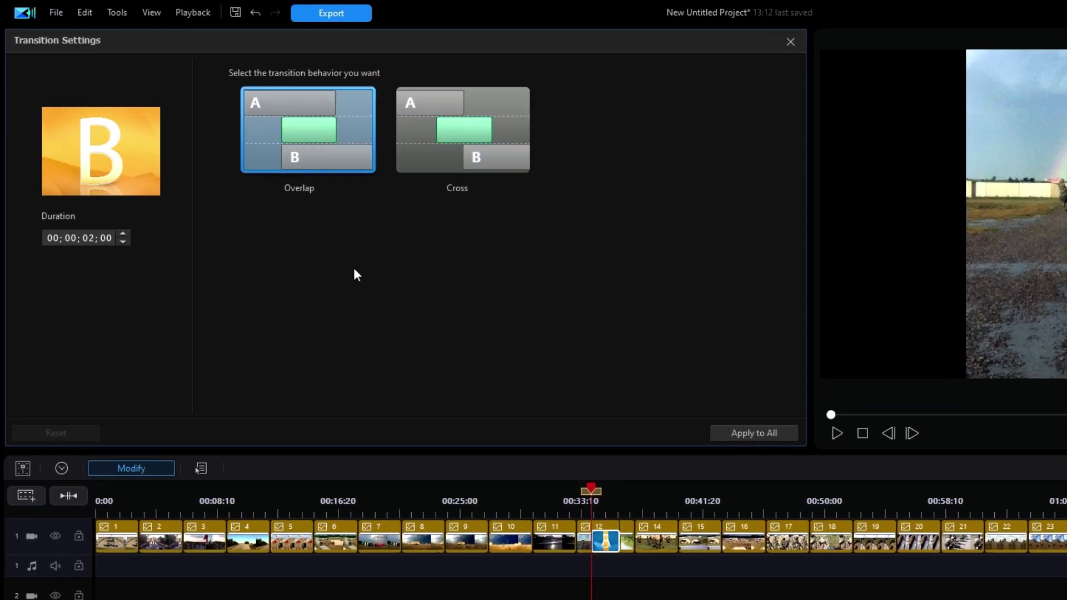
{"action": "left_click", "coordinate": [88, 237]}
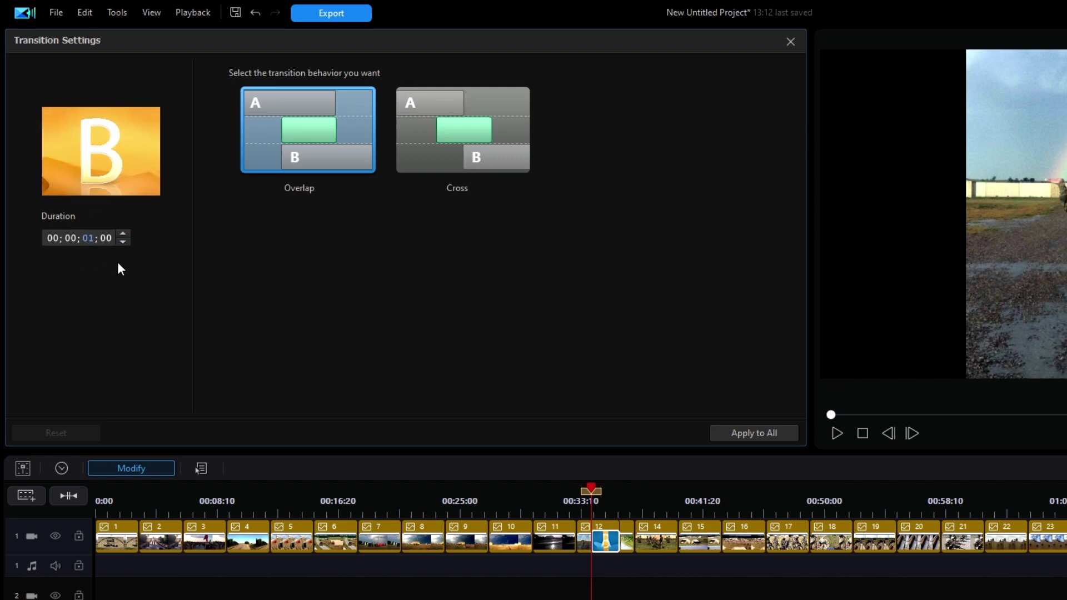
{"action": "left_click", "coordinate": [369, 258]}
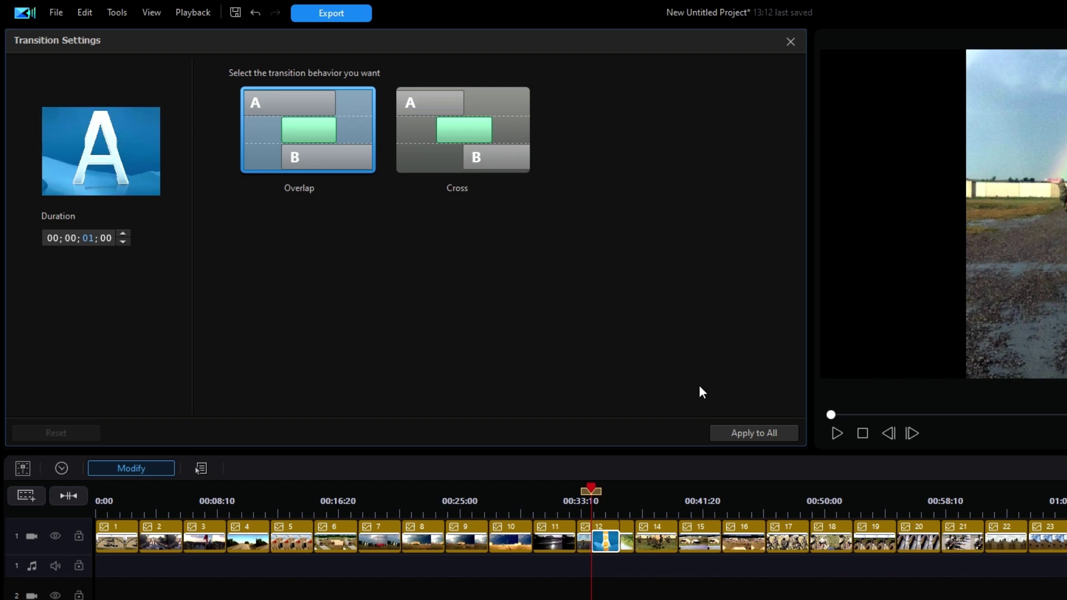
{"action": "left_click", "coordinate": [743, 432]}
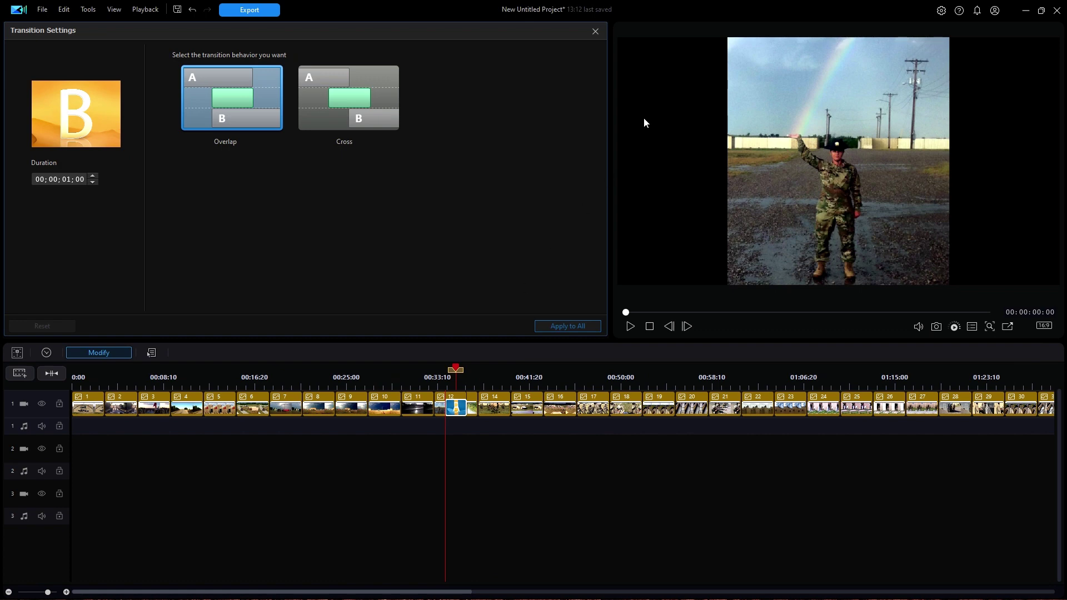
{"action": "left_click", "coordinate": [595, 31]}
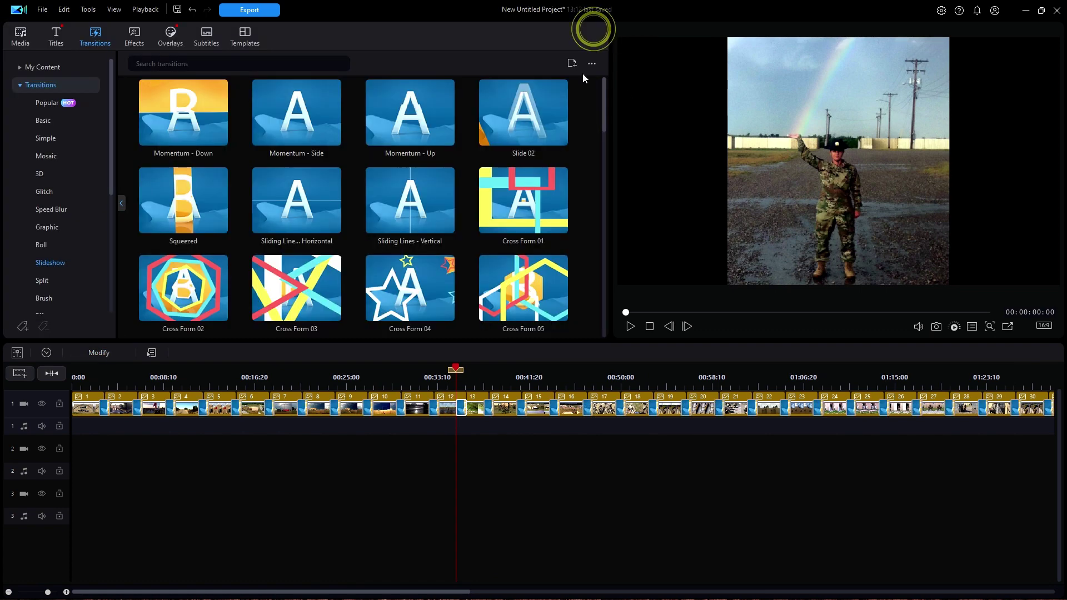
Return the preview to the start, fit the whole project in the timeline, and show the Titles library.
{"action": "left_click", "coordinate": [650, 326]}
{"action": "left_click", "coordinate": [650, 328]}
{"action": "left_click", "coordinate": [527, 451]}
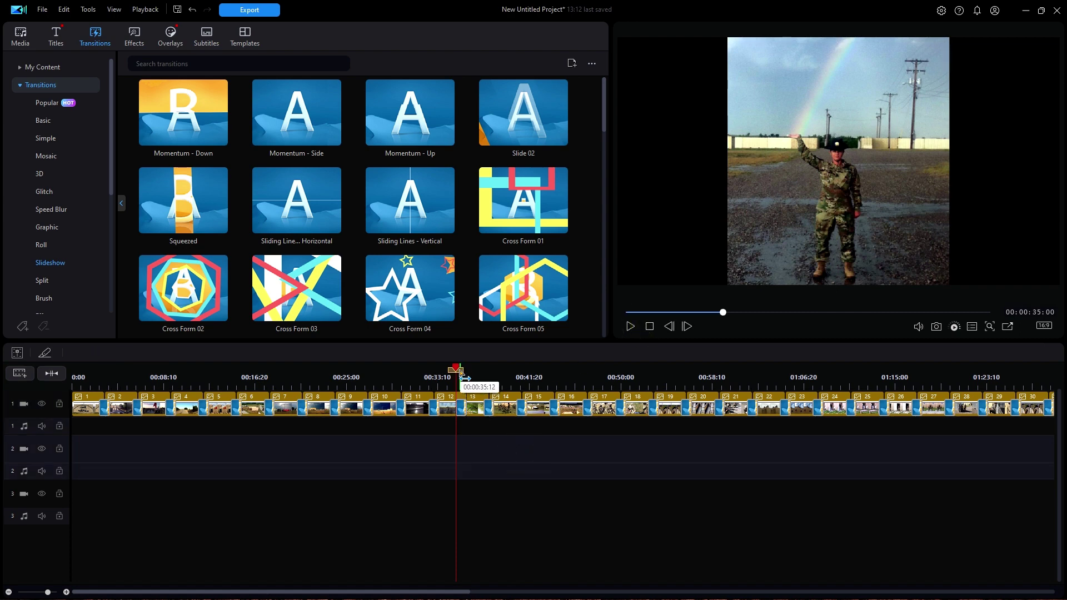
{"action": "left_click", "coordinate": [650, 328]}
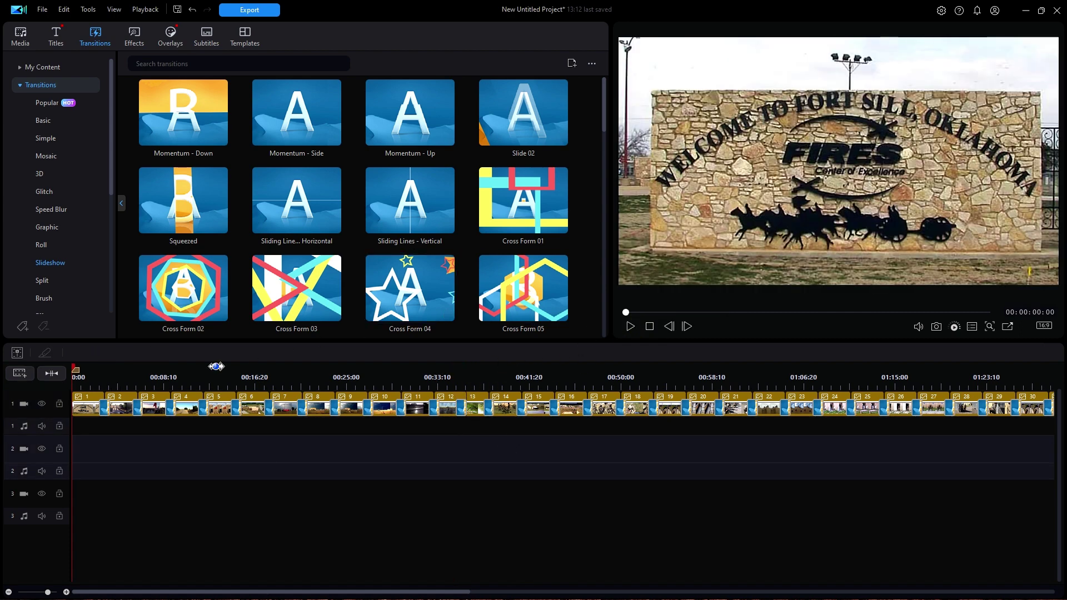
{"action": "left_click", "coordinate": [62, 371]}
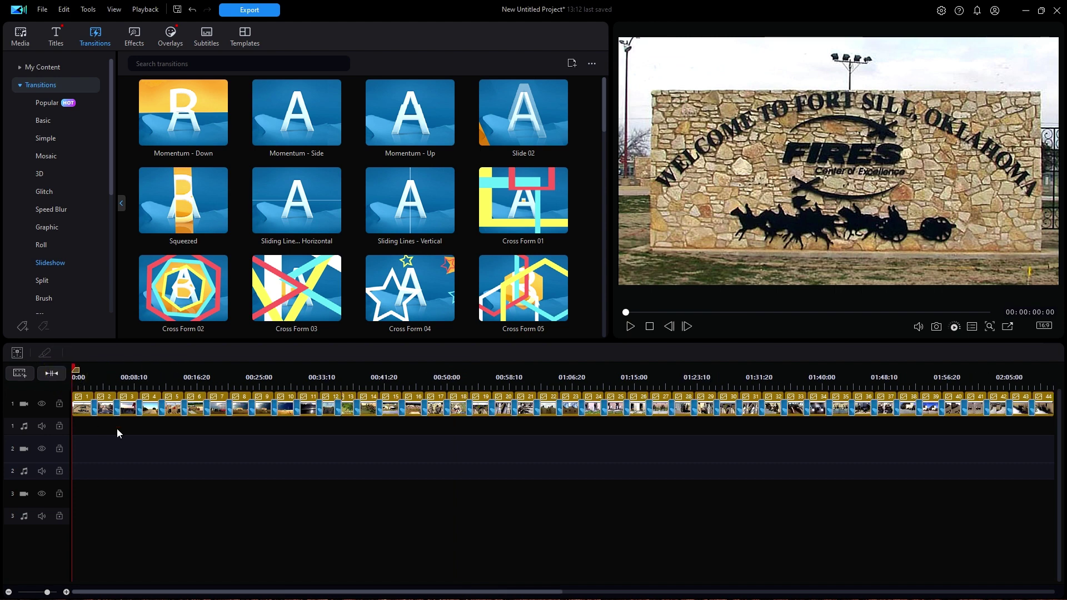
{"action": "left_click", "coordinate": [57, 38]}
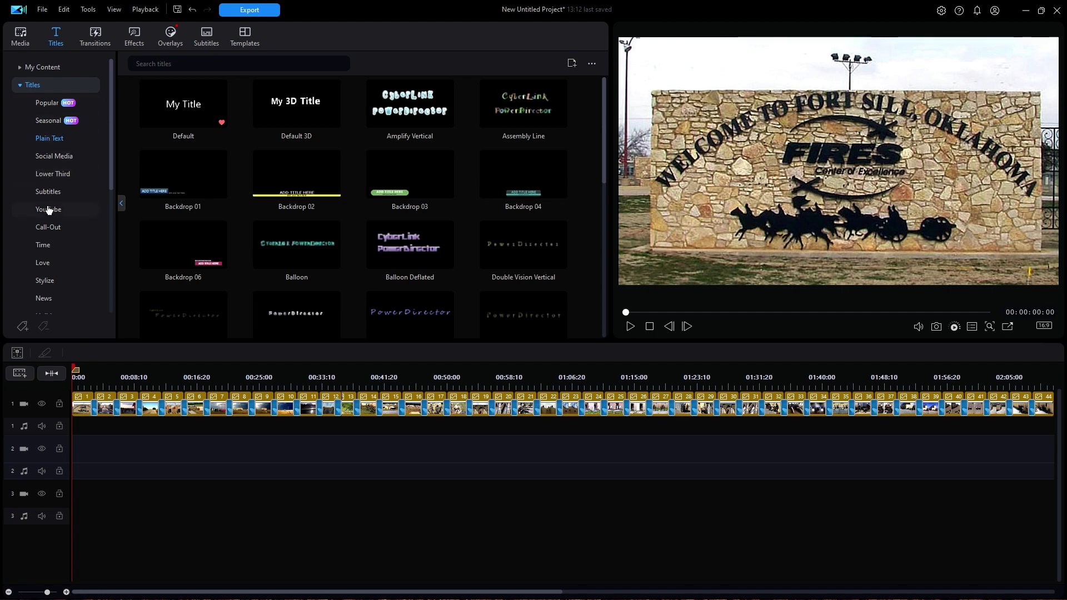
Insert the General Brush_01 title at the start of video track 1, shifting all photos later.
{"action": "scroll", "coordinate": [65, 287], "scroll_direction": "down", "scroll_amount": 2}
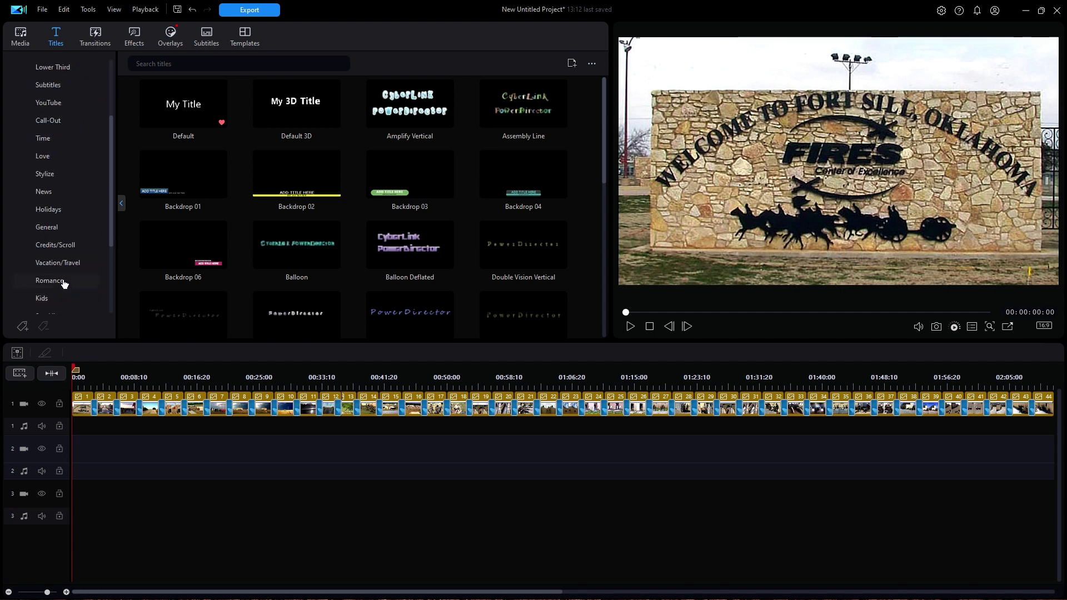
{"action": "left_click", "coordinate": [53, 229]}
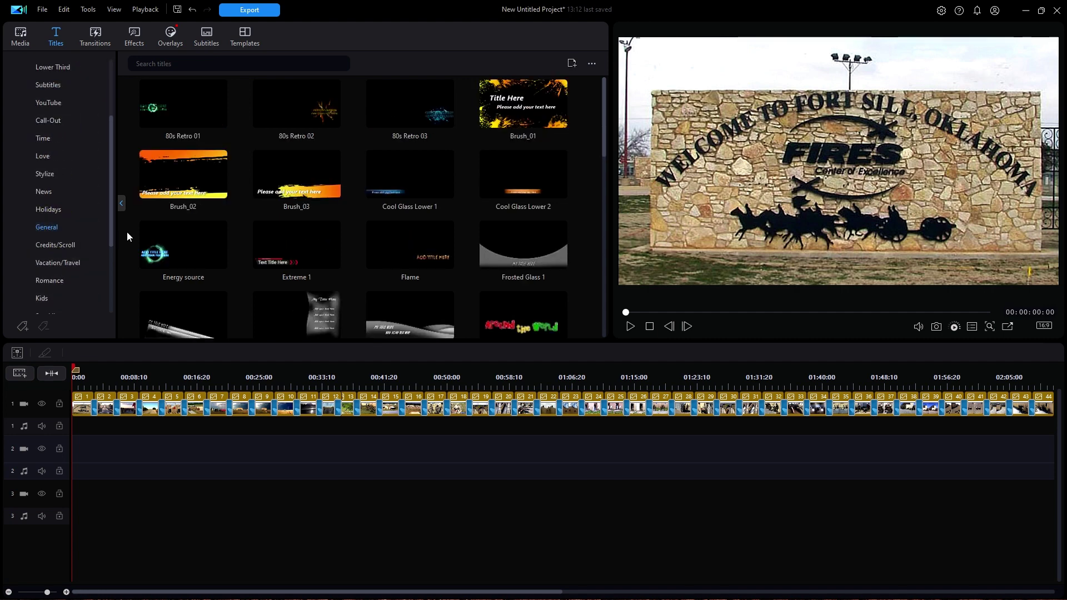
{"action": "left_click", "coordinate": [510, 107]}
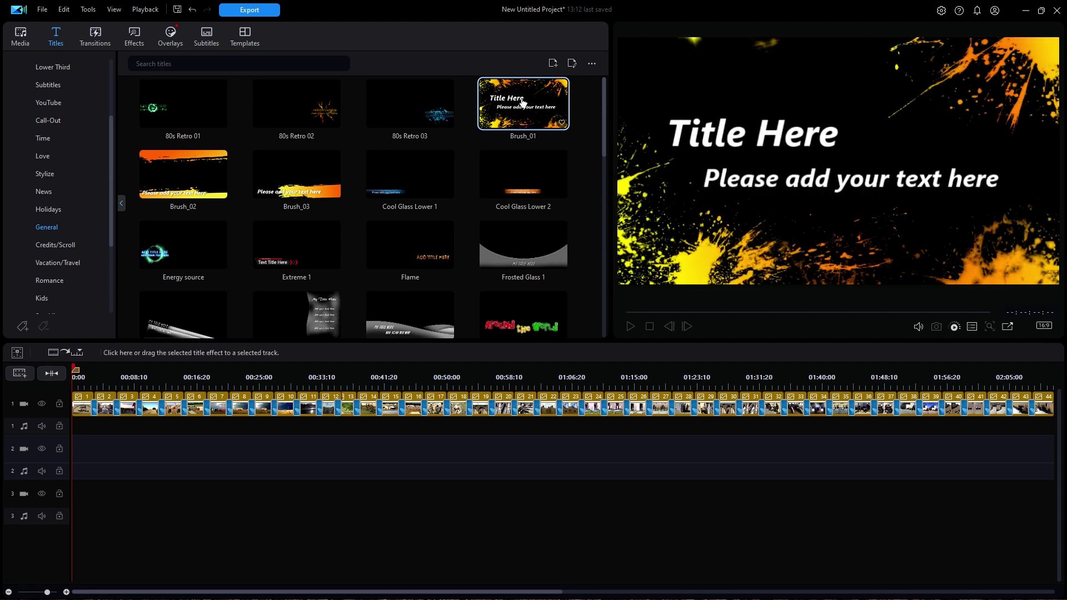
{"action": "mouse_move", "coordinate": [524, 103]}
{"action": "left_mouse_down"}
{"action": "mouse_move", "coordinate": [341, 374]}
{"action": "mouse_move", "coordinate": [175, 412]}
{"action": "mouse_move", "coordinate": [67, 405]}
{"action": "mouse_move", "coordinate": [65, 423]}
{"action": "left_mouse_up"}
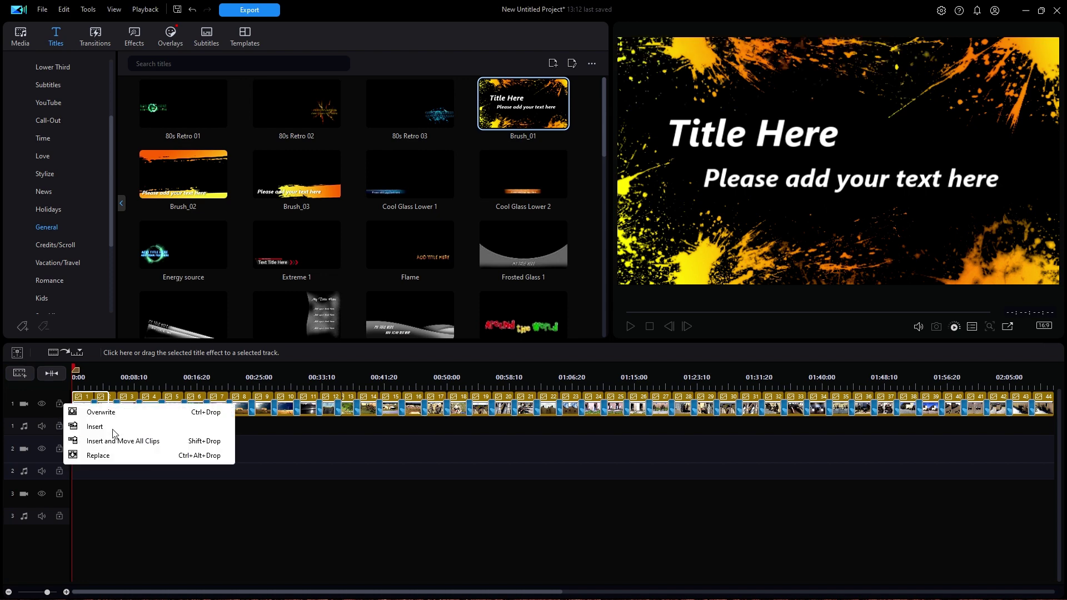
{"action": "left_click", "coordinate": [112, 441]}
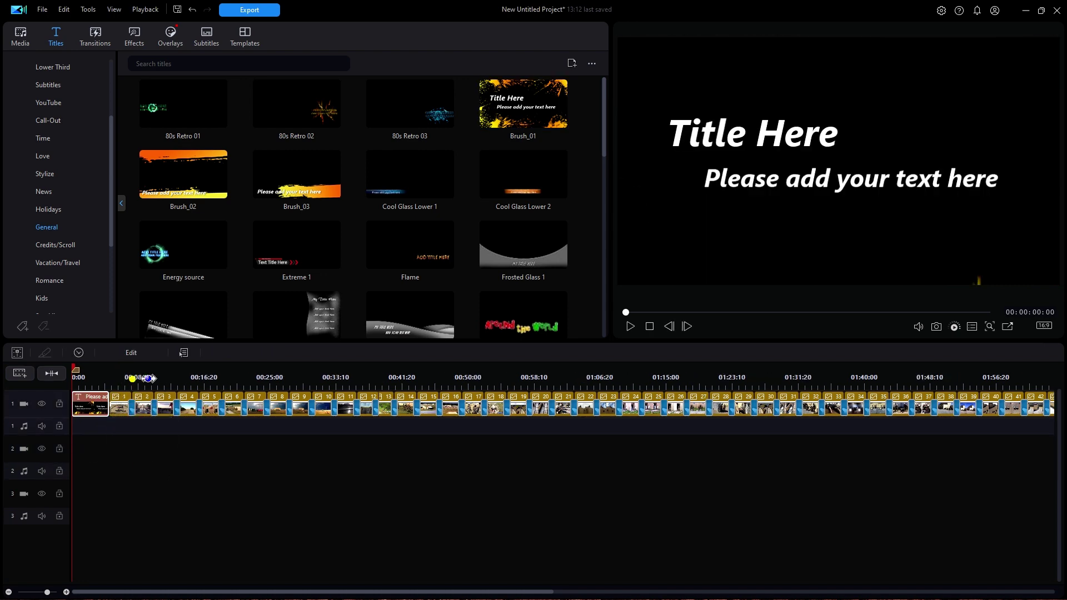
{"action": "scroll", "coordinate": [140, 379], "scroll_direction": "up", "scroll_amount": 5}
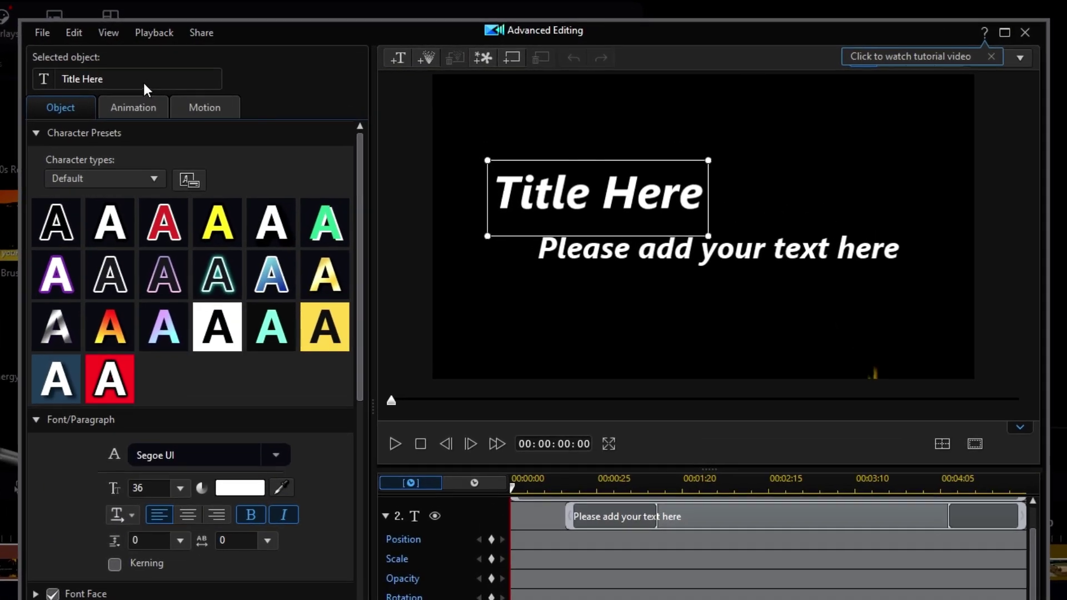
Replace the title text with 'Fort Sill, OK' and 'Army Infantry Training' in the Title Designer, then close it.
{"action": "double_click", "coordinate": [147, 80]}
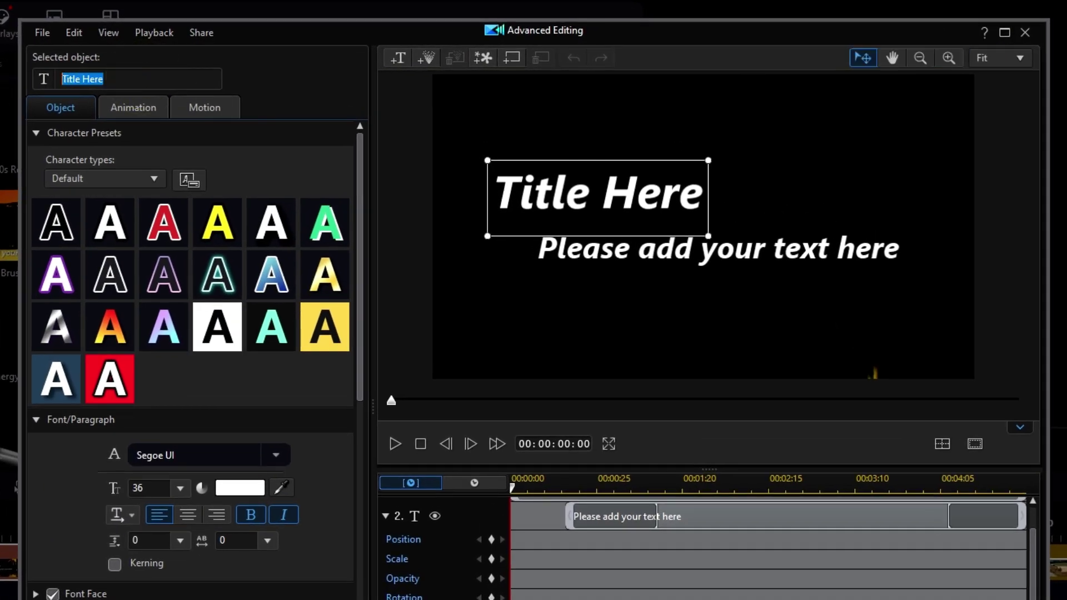
{"action": "type", "text": "Fort"}
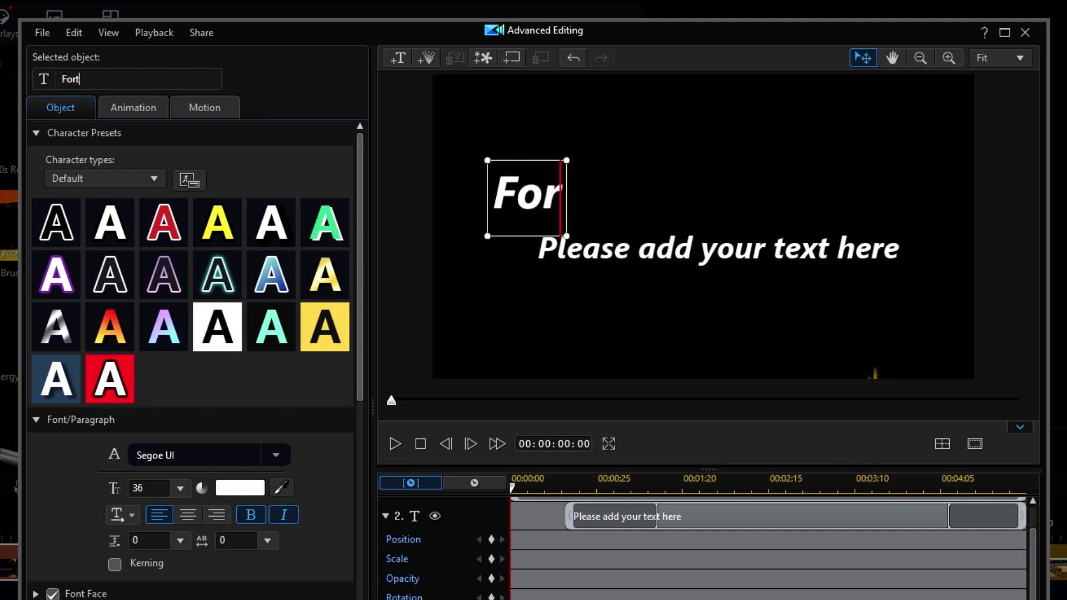
{"action": "type", "text": " Si"}
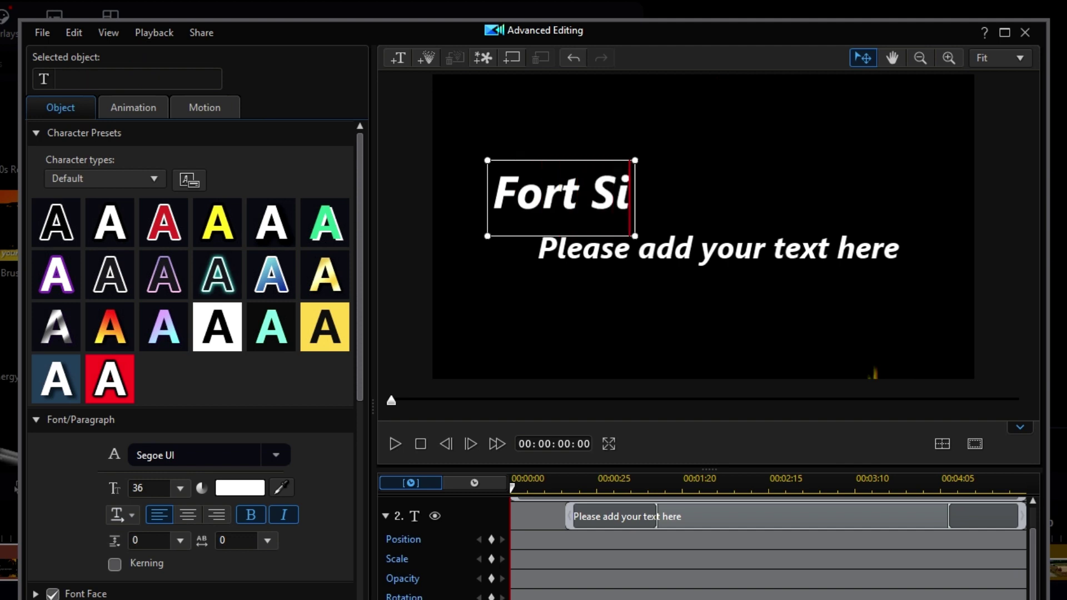
{"action": "type", "text": "ll, OK"}
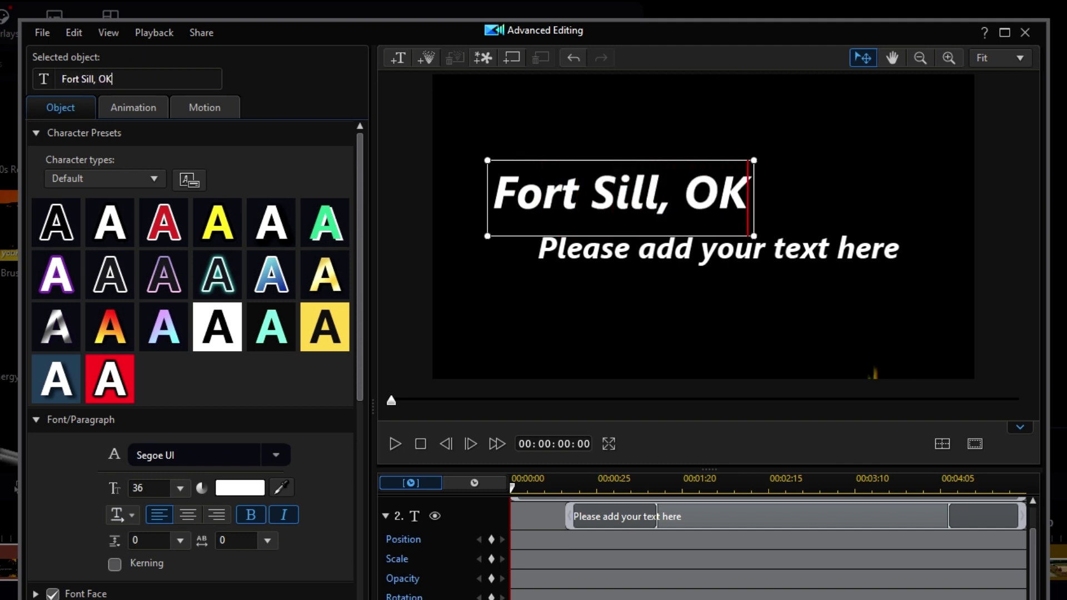
{"action": "left_click", "coordinate": [566, 249]}
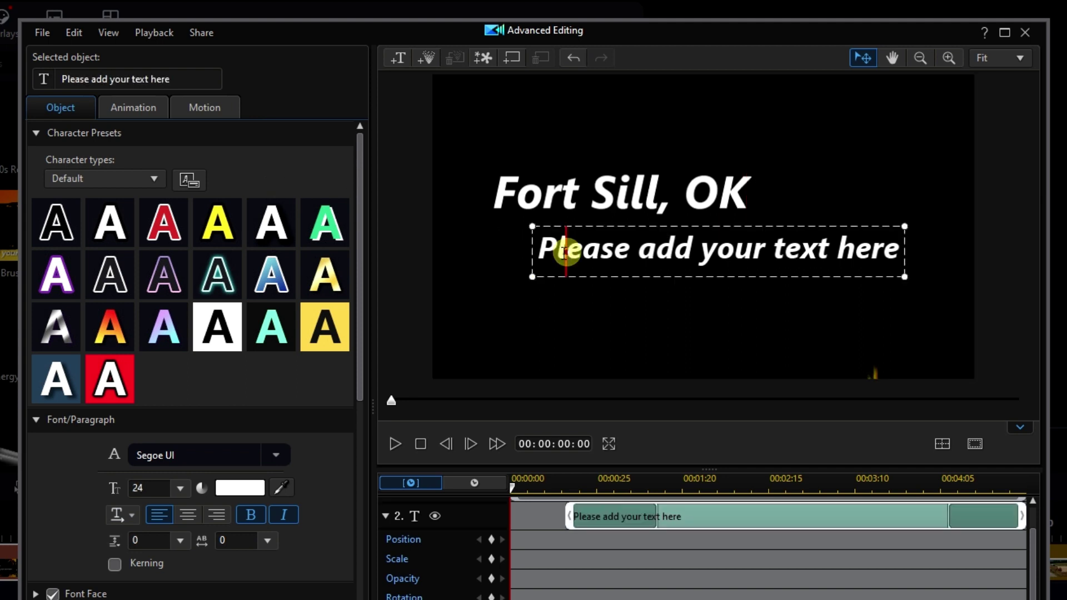
{"action": "triple_click", "coordinate": [189, 78]}
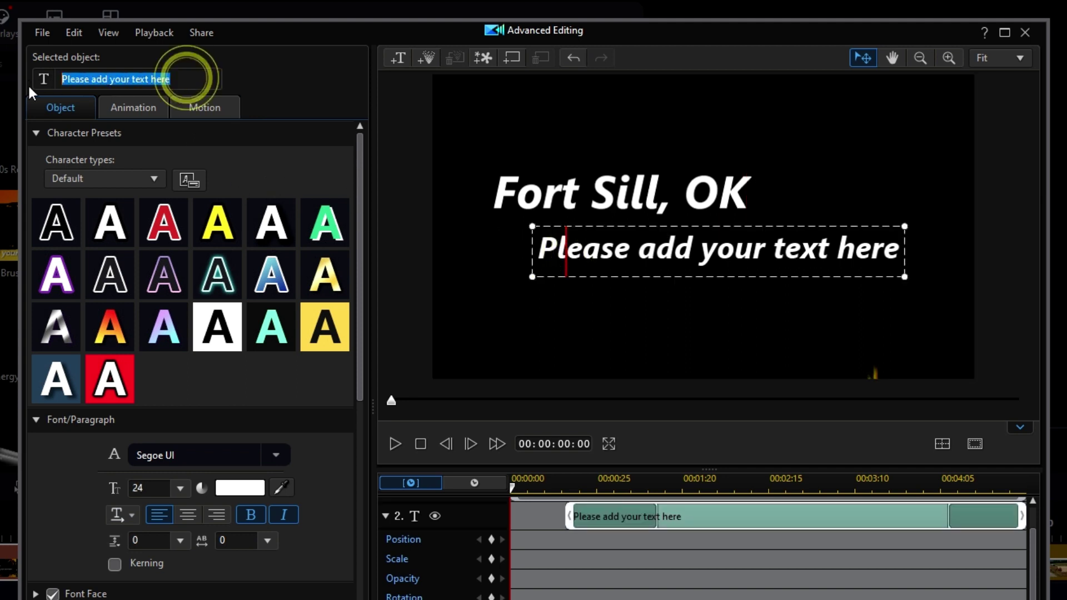
{"action": "type", "text": "Arm"}
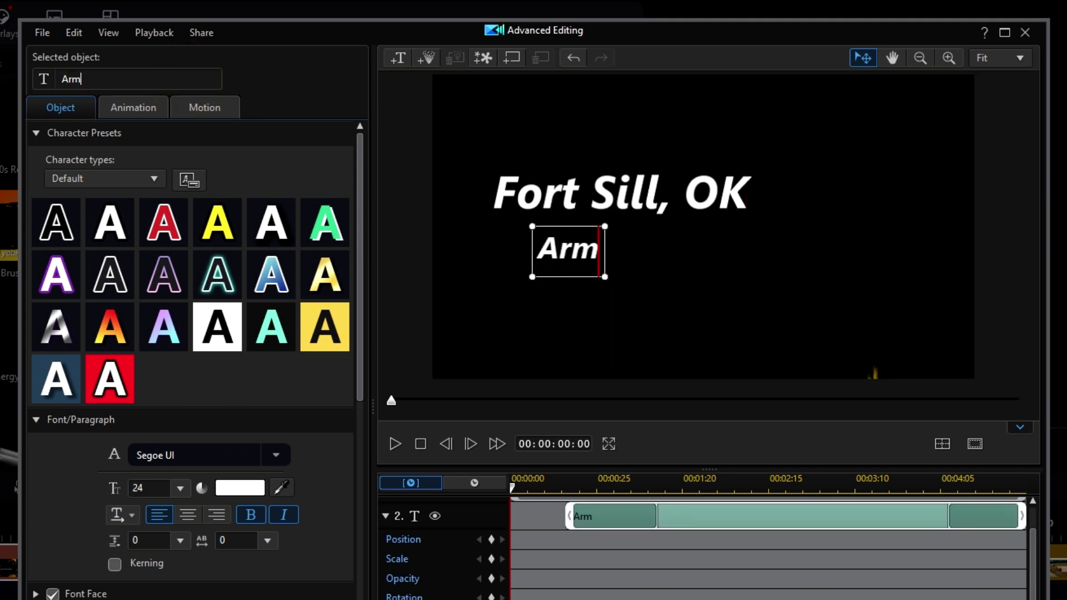
{"action": "type", "text": "y Infant"}
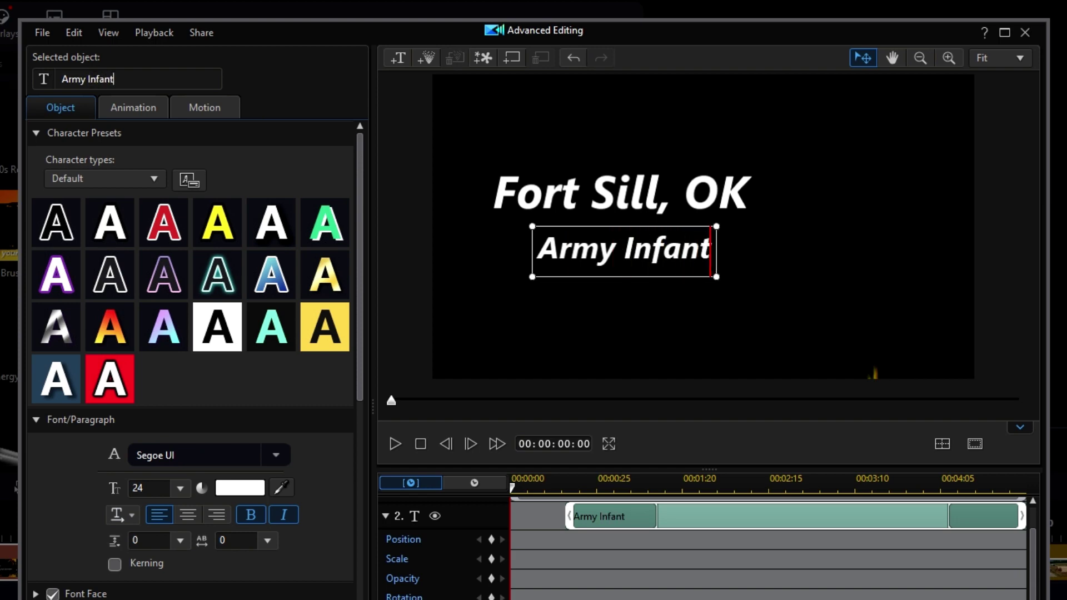
{"action": "type", "text": "ry Training"}
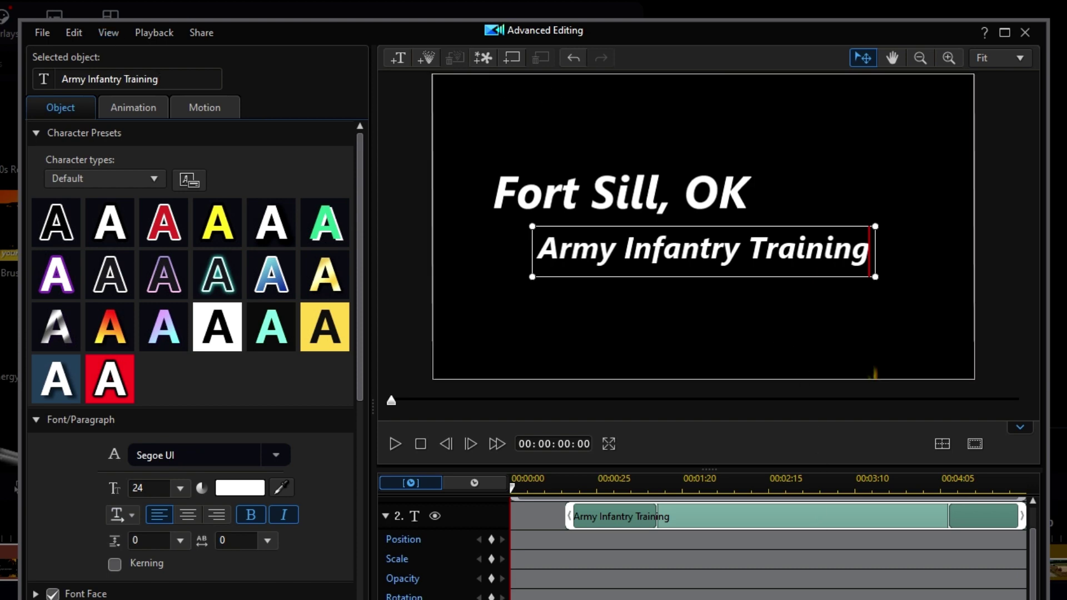
{"action": "left_click", "coordinate": [762, 553]}
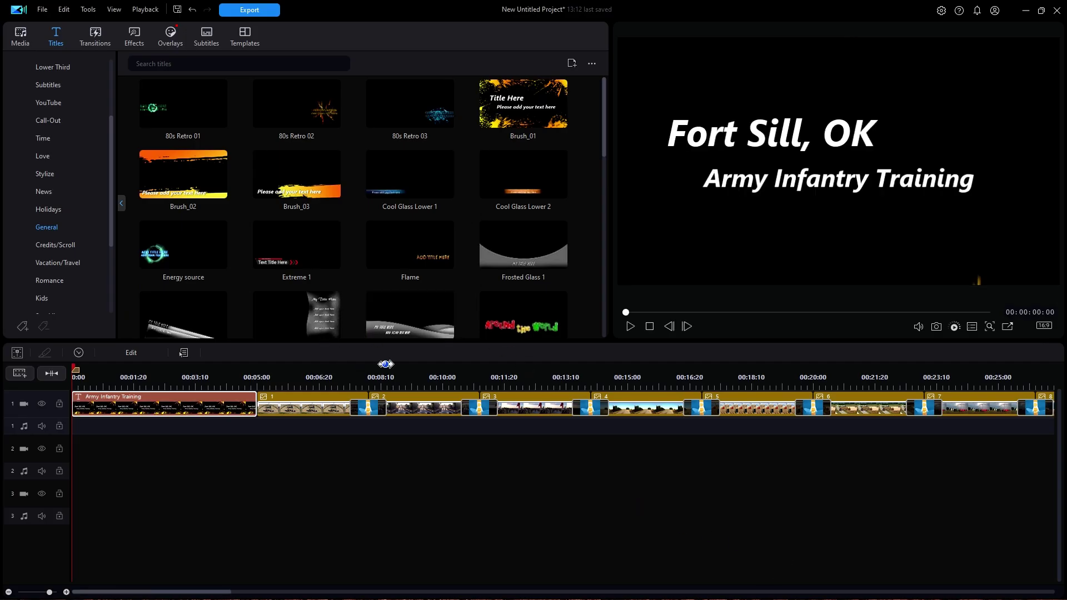
{"action": "left_click", "coordinate": [264, 451]}
{"action": "key", "text": "space"}
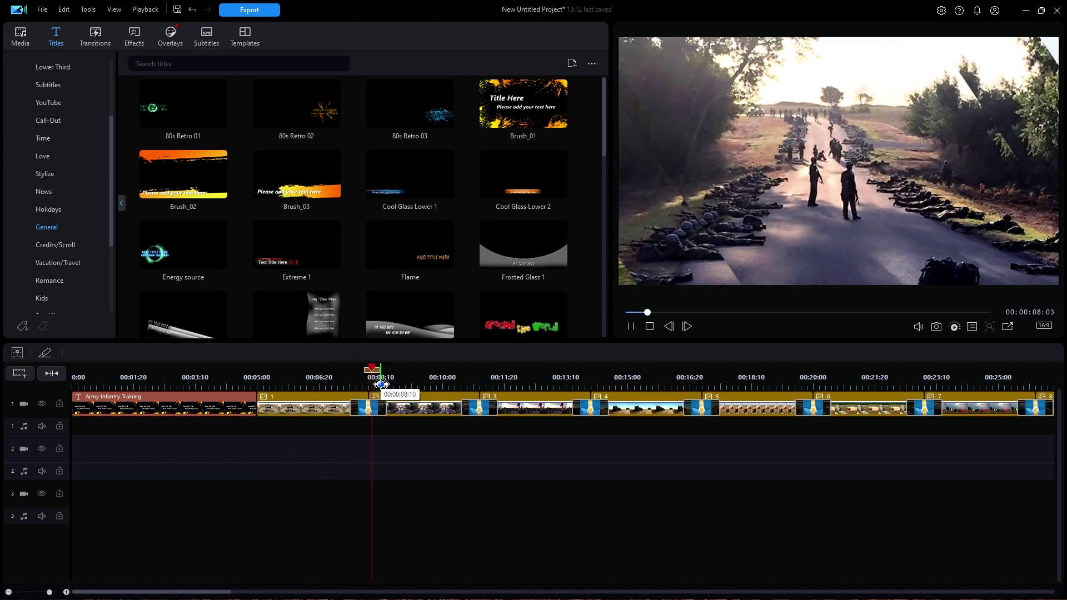
{"action": "key", "text": "space"}
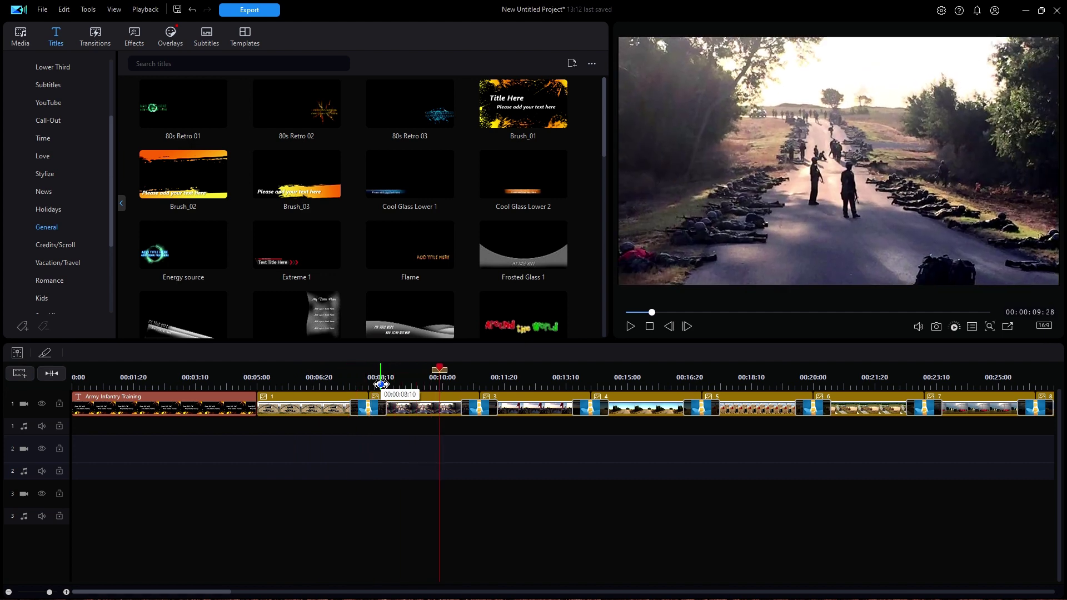
{"action": "left_click", "coordinate": [650, 327]}
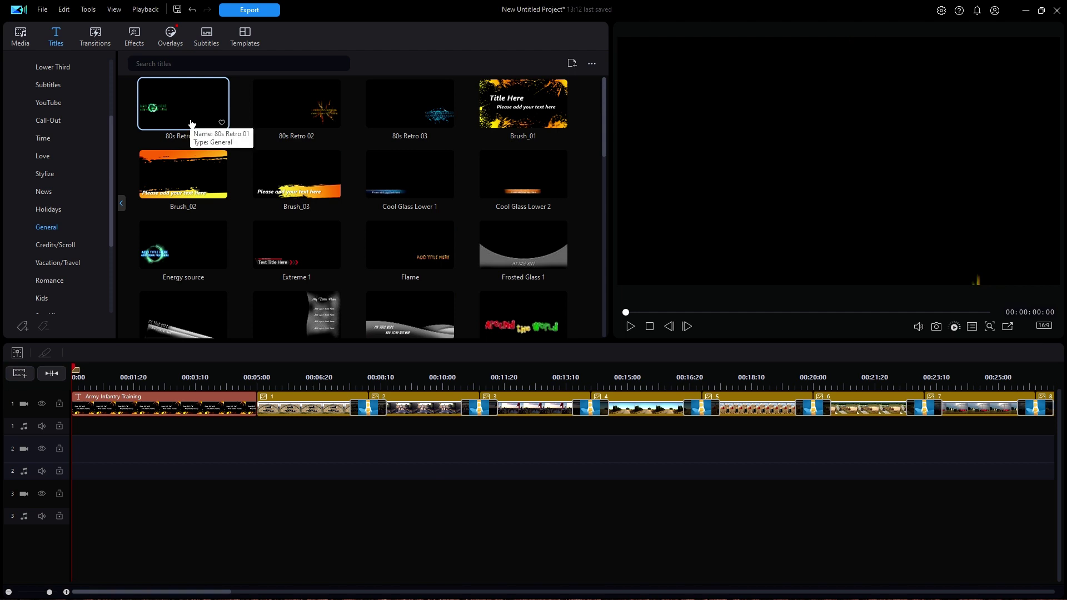
Browse CyberLink background music through Acoustic, Atmosphere and Cinematic, then preview the Battle track.
{"action": "left_click", "coordinate": [20, 32]}
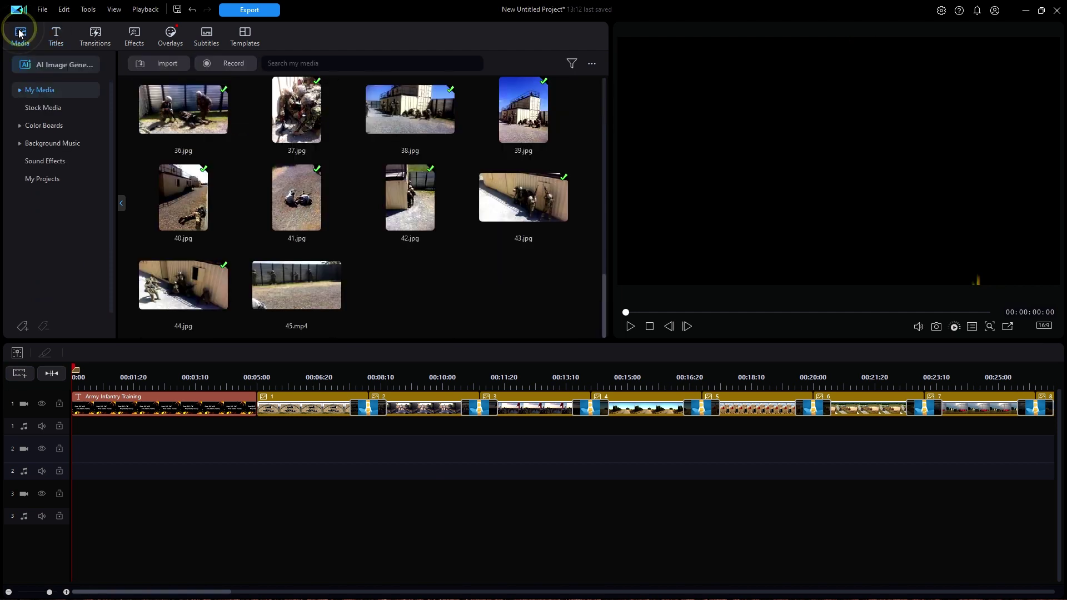
{"action": "left_click", "coordinate": [38, 144]}
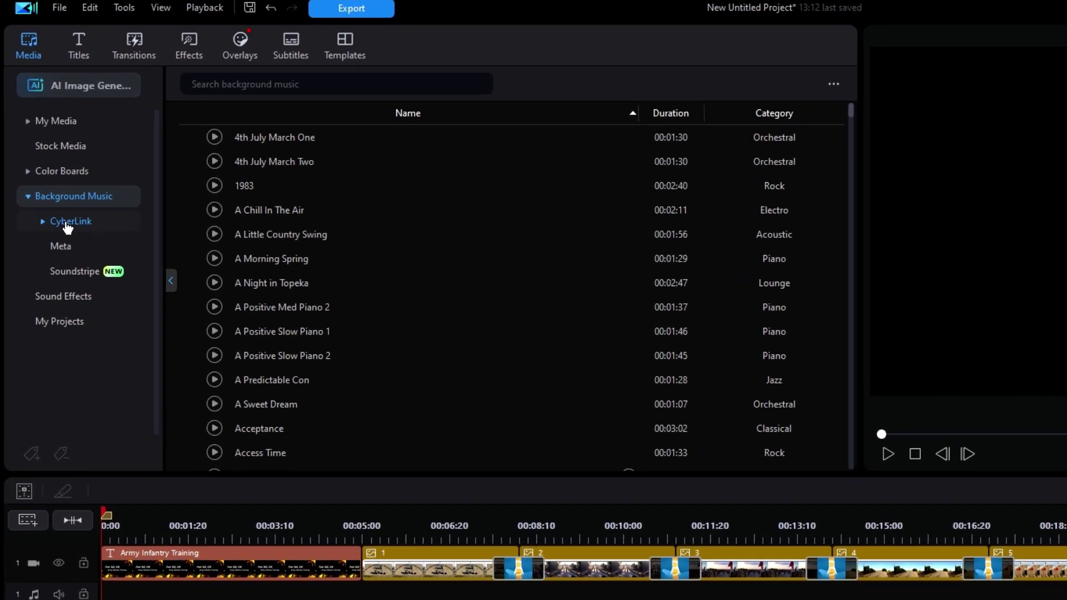
{"action": "left_click", "coordinate": [67, 223]}
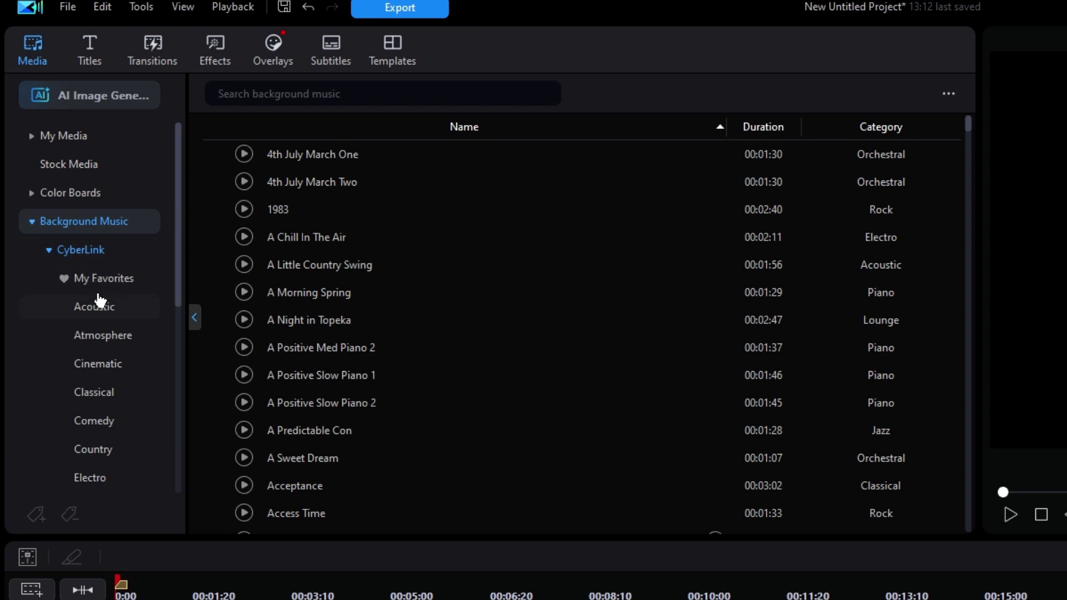
{"action": "left_click", "coordinate": [95, 307]}
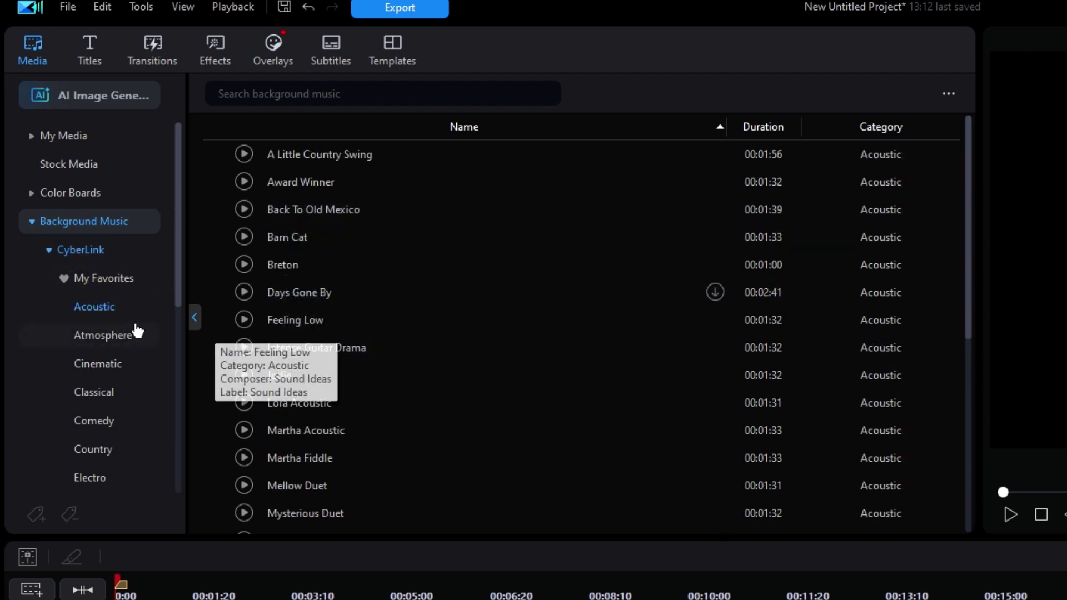
{"action": "left_click", "coordinate": [101, 339]}
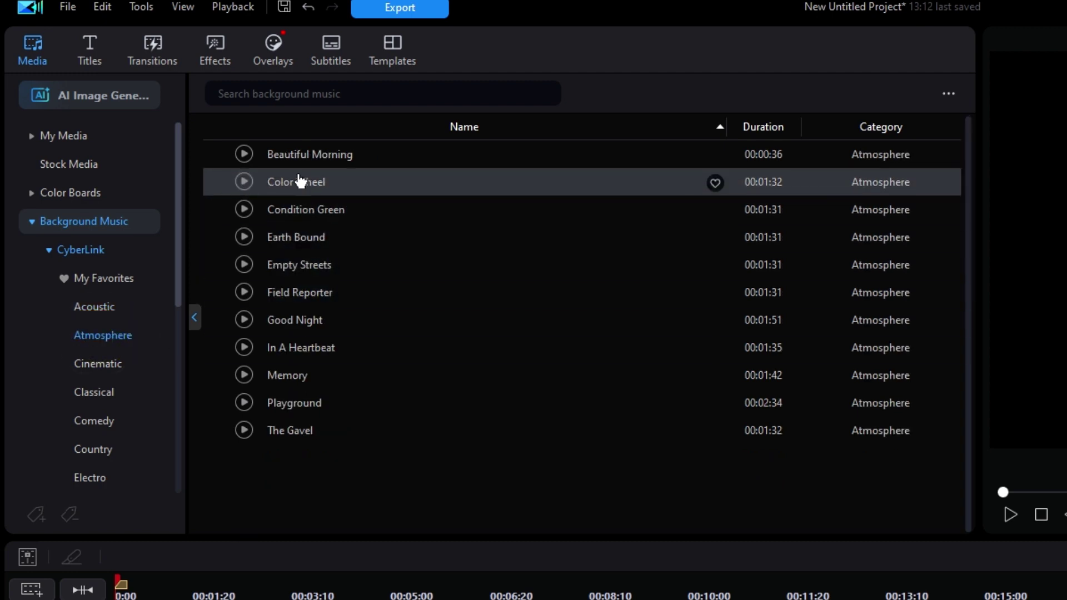
{"action": "left_click", "coordinate": [97, 365]}
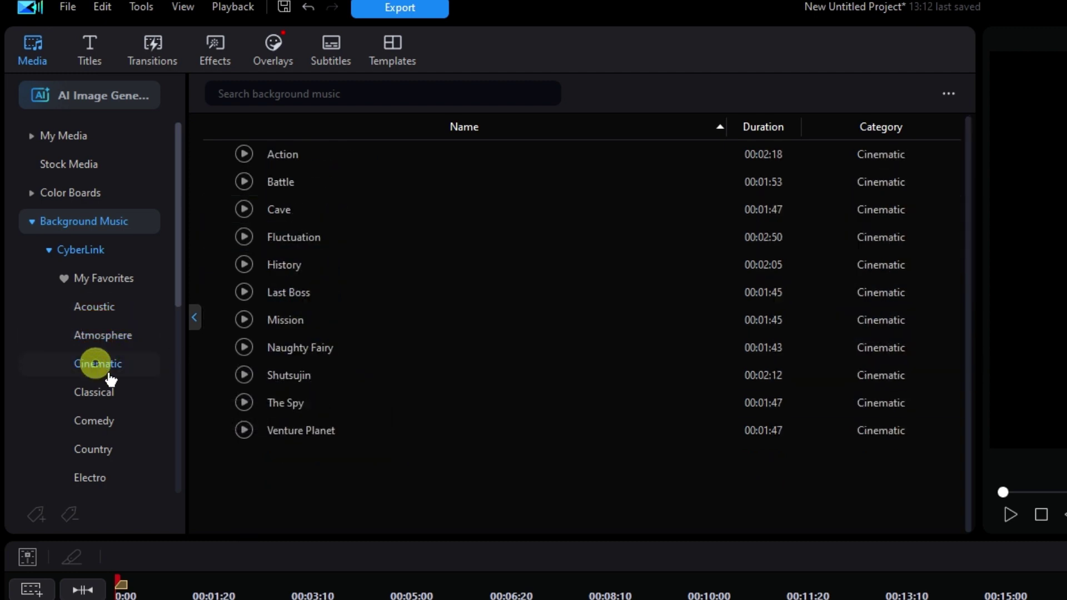
{"action": "left_click", "coordinate": [244, 182]}
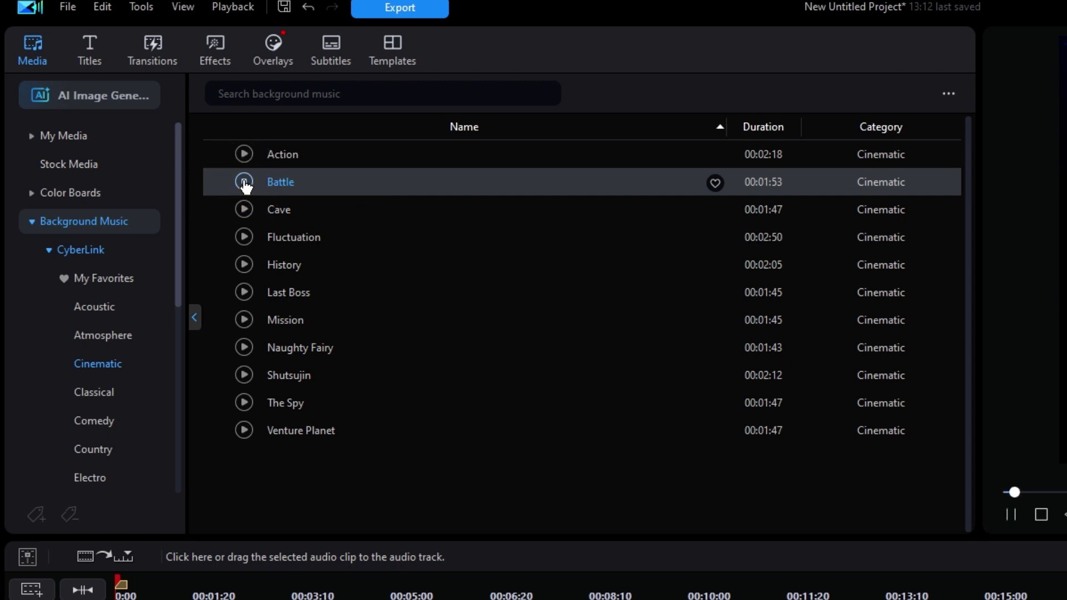
{"action": "left_click", "coordinate": [244, 182]}
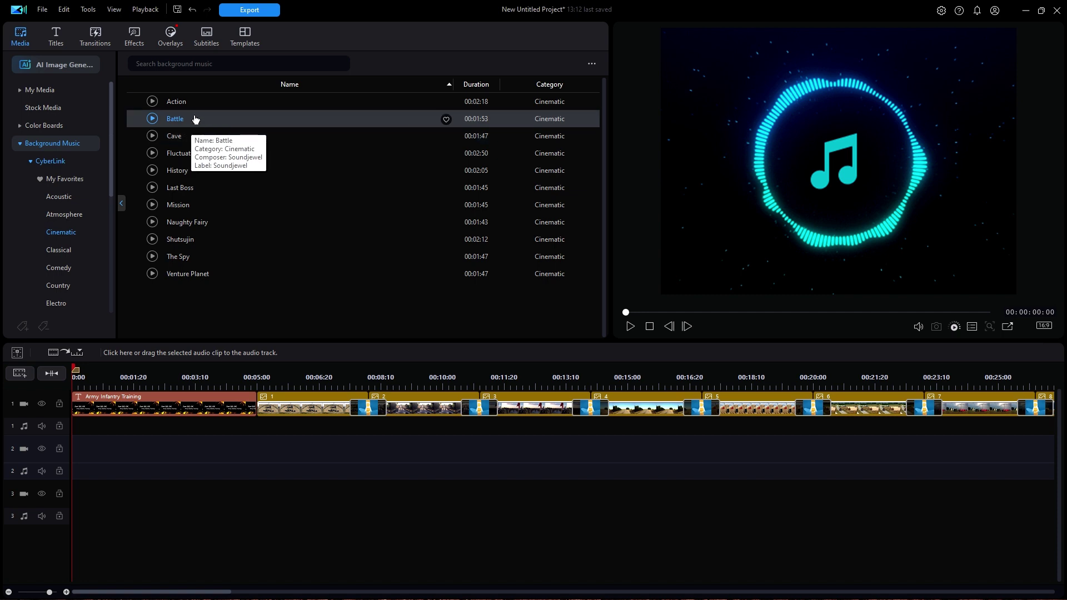
Drop the Battle music onto audio track 2 and fit the project in the timeline.
{"action": "left_click_drag", "start_coordinate": [196, 120], "coordinate": [34, 515]}
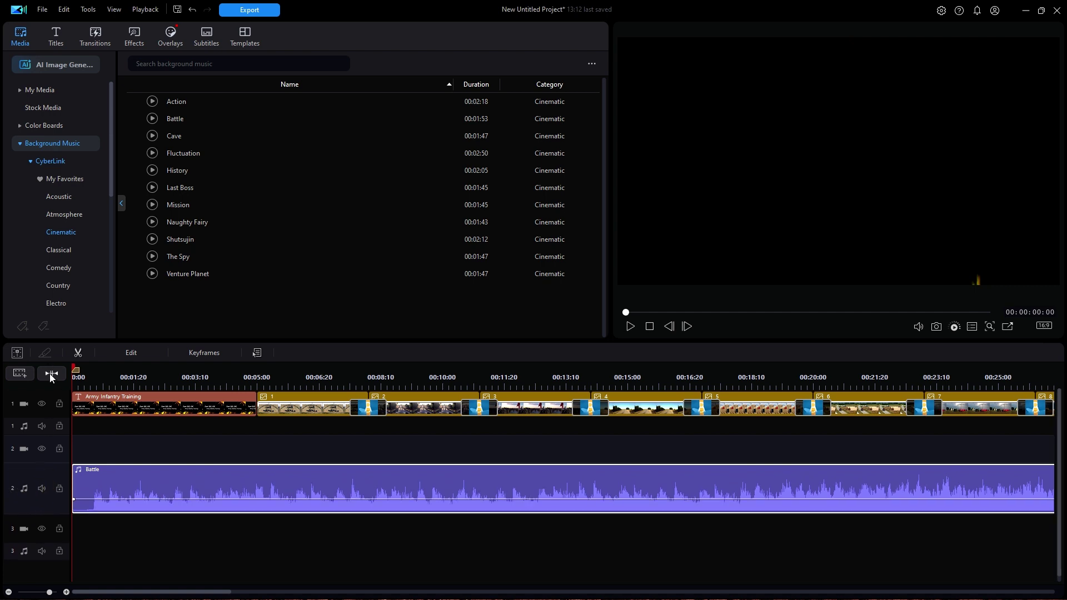
{"action": "left_click", "coordinate": [51, 373]}
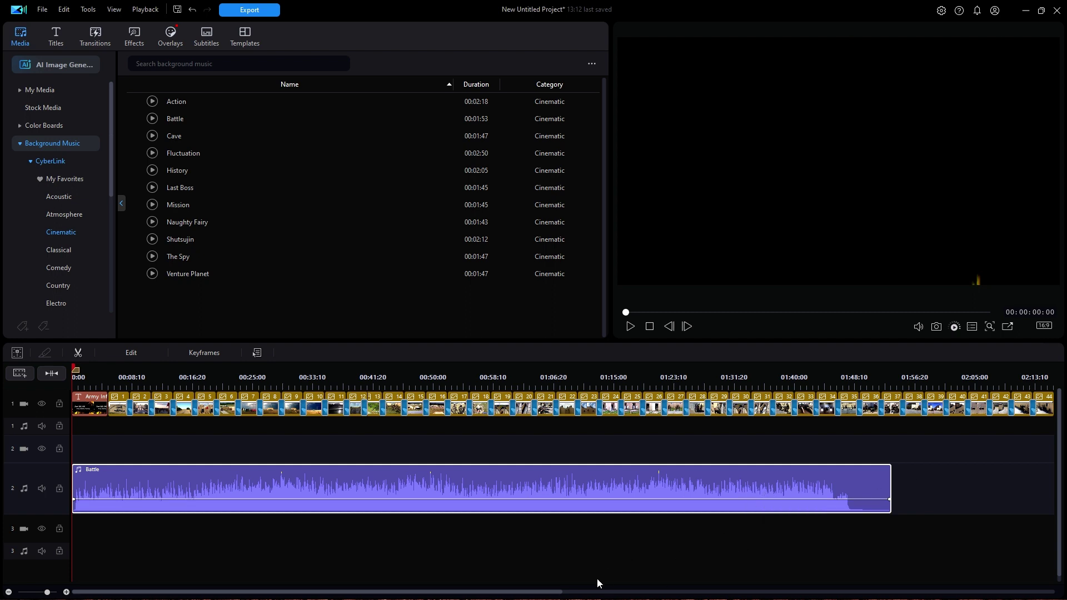
{"action": "left_click_drag", "start_coordinate": [520, 594], "coordinate": [683, 596]}
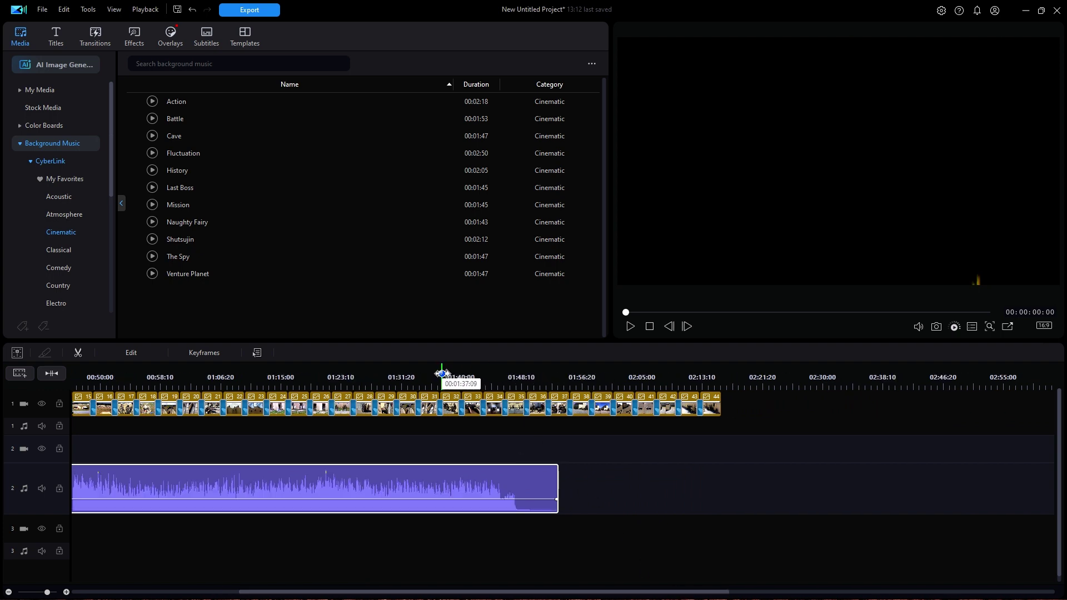
Zoom the timeline, set the playhead to 01:47:20, and select the Battle music clip.
{"action": "left_click_drag", "start_coordinate": [443, 373], "coordinate": [756, 374]}
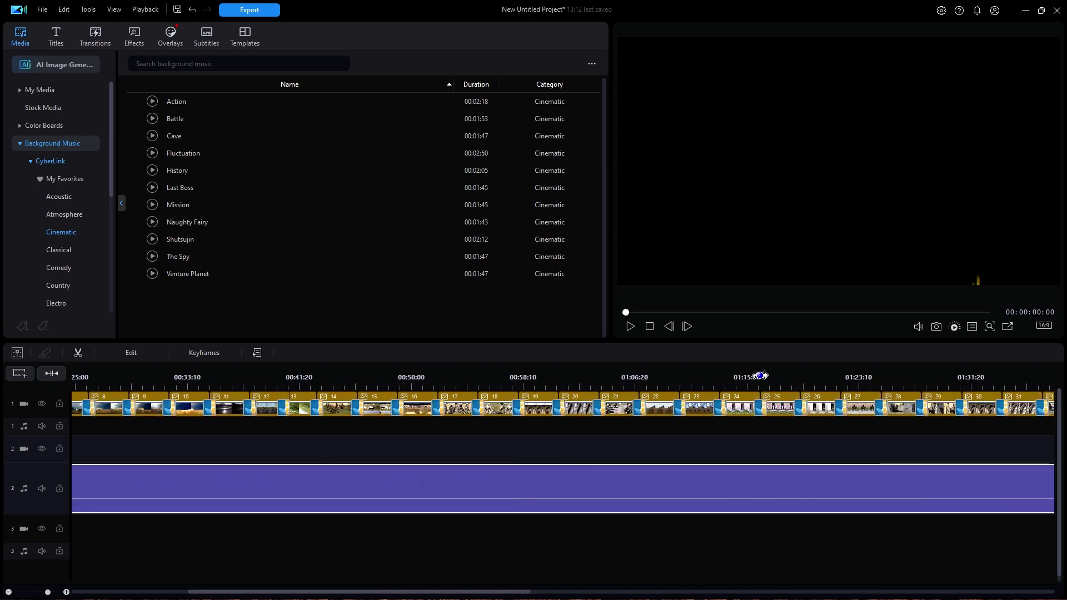
{"action": "left_click_drag", "start_coordinate": [502, 593], "coordinate": [739, 590]}
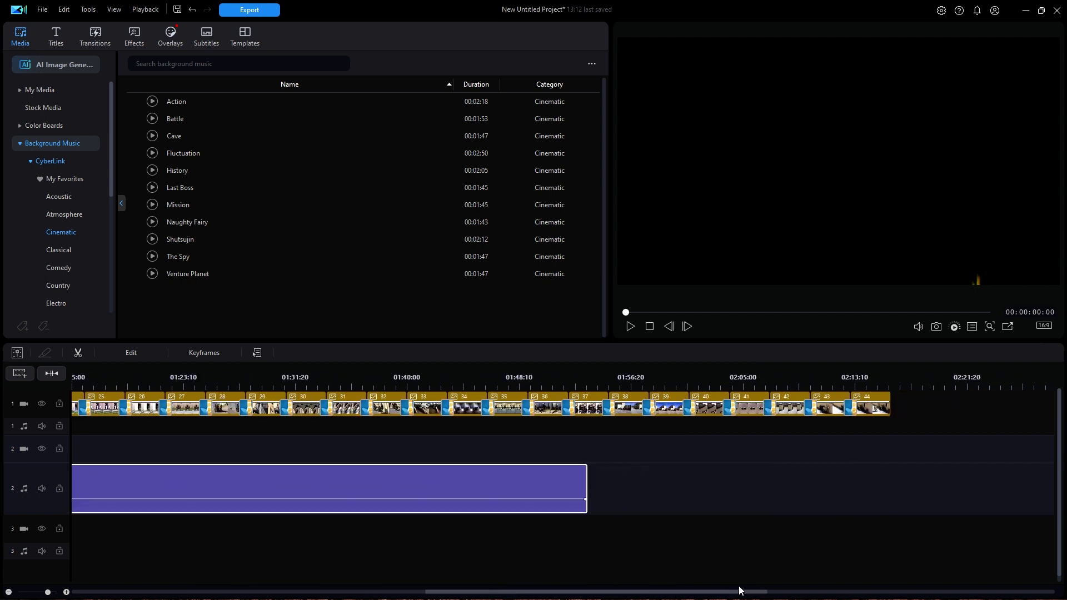
{"action": "left_click", "coordinate": [517, 369]}
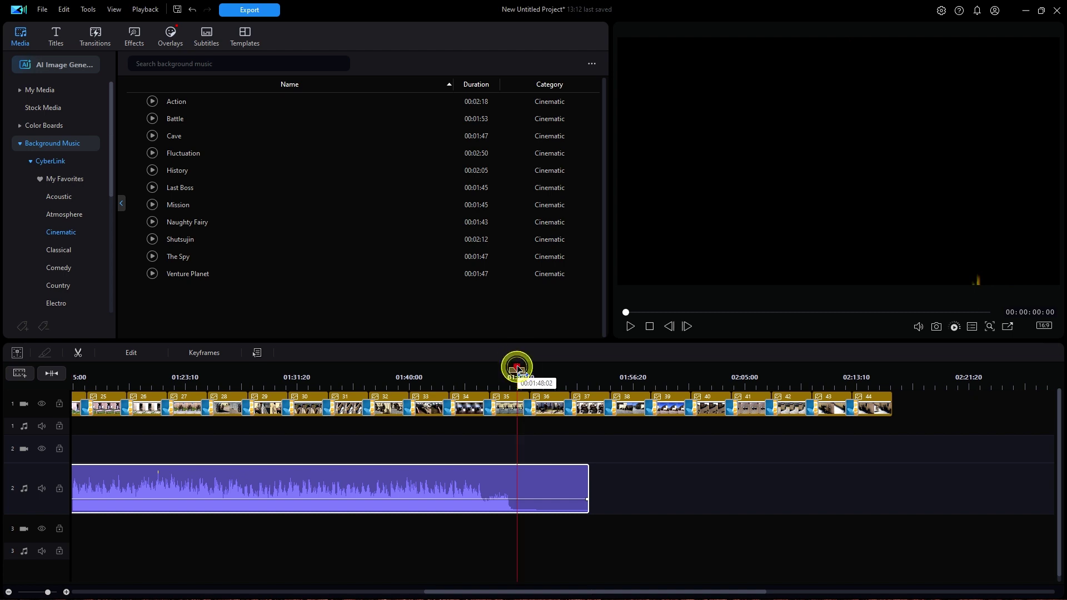
{"action": "left_click_drag", "start_coordinate": [520, 370], "coordinate": [515, 371]}
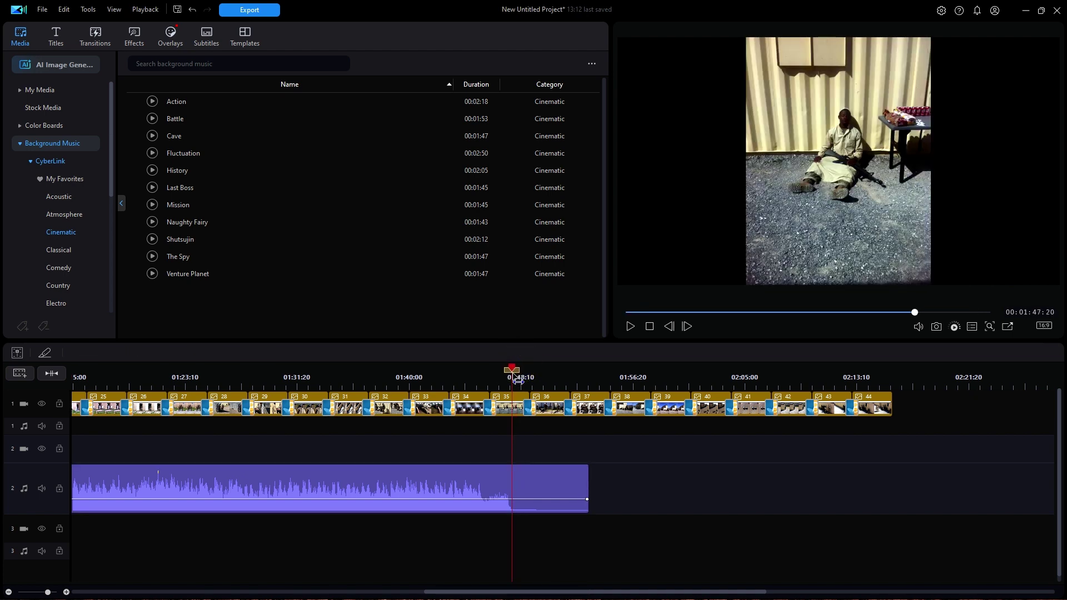
{"action": "left_click", "coordinate": [534, 472]}
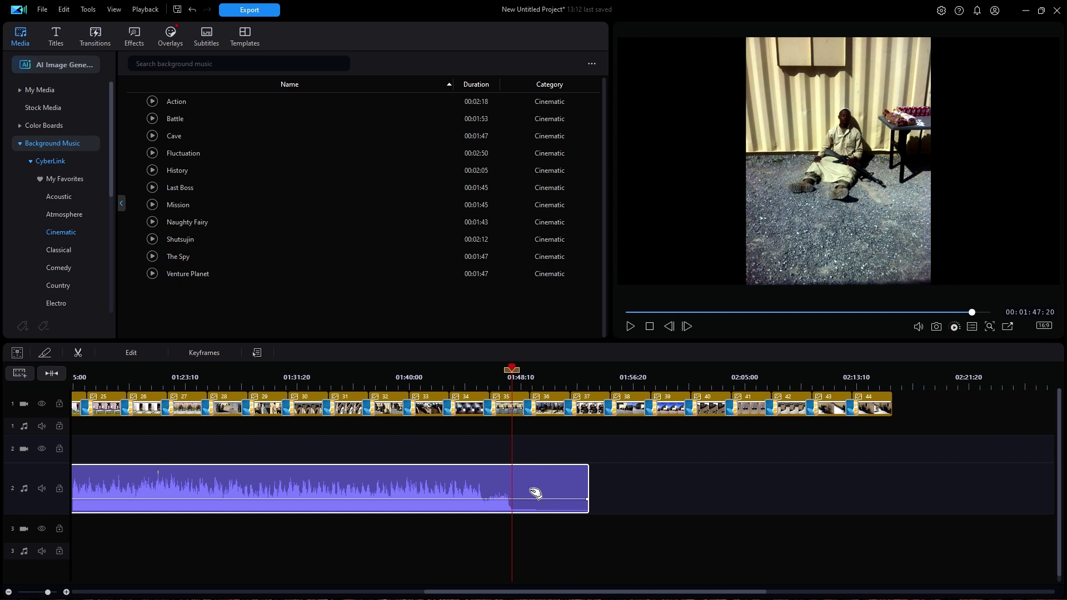
Split the Battle music at 01:47:20 and delete the fading tail after the split.
{"action": "right_click", "coordinate": [530, 493]}
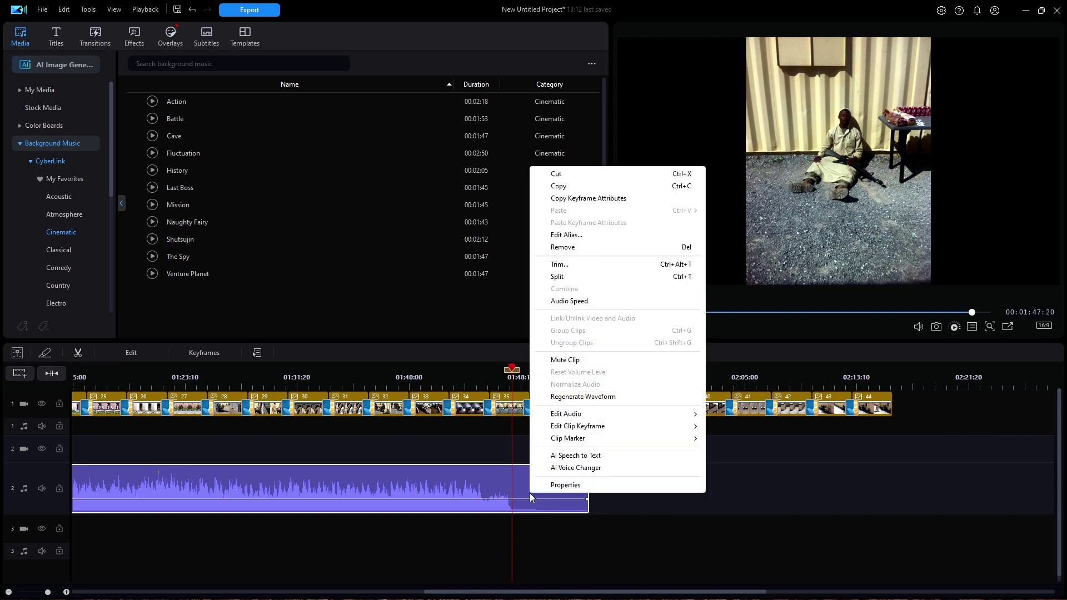
{"action": "left_click", "coordinate": [562, 276]}
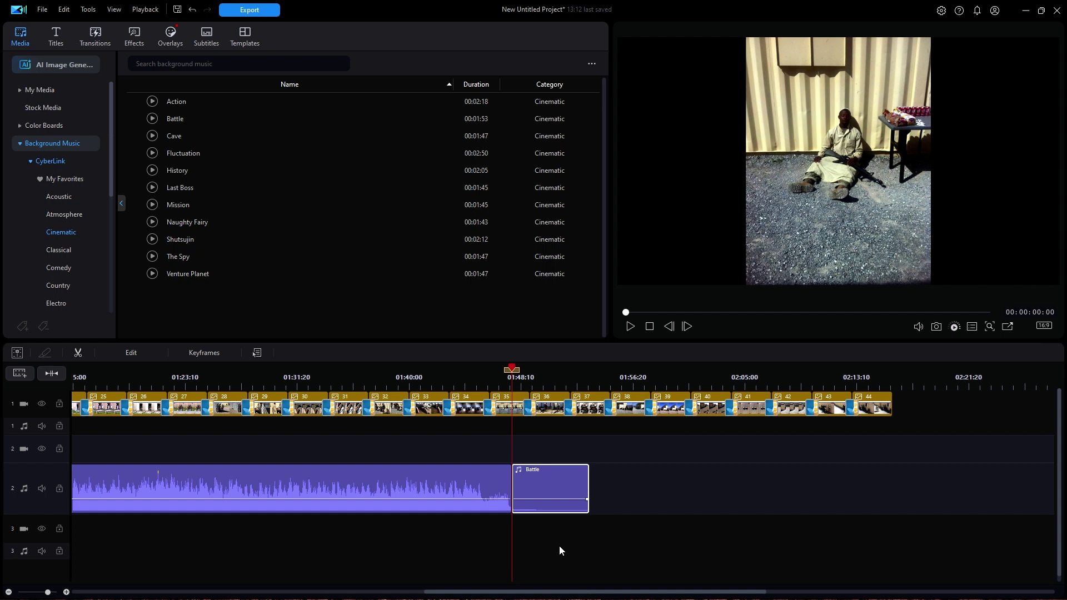
{"action": "key", "text": "Delete"}
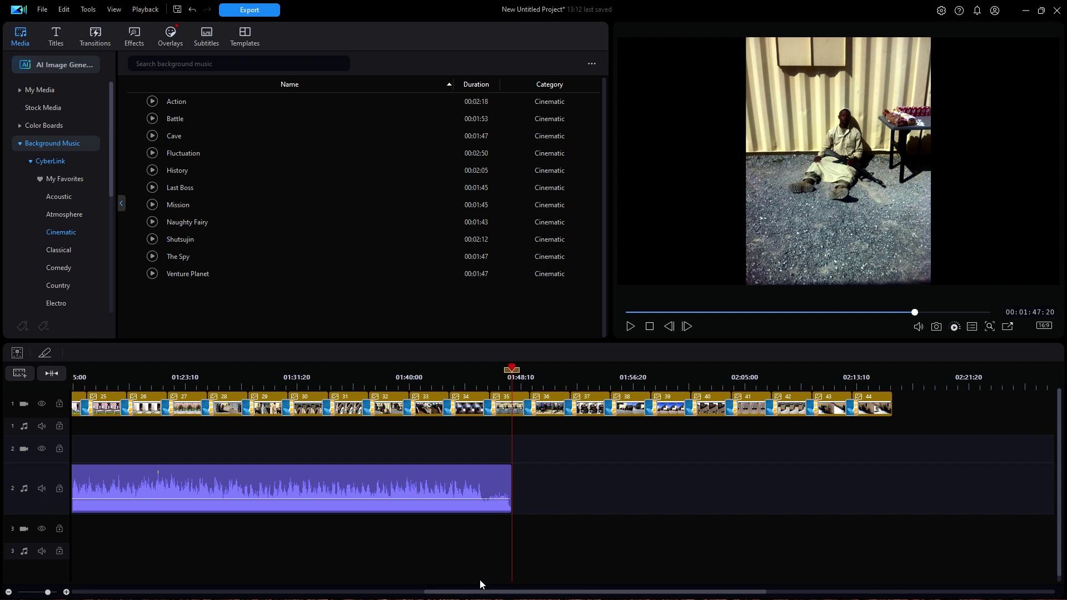
Lower the volume of the trimmed Battle music clip, then stop playback.
{"action": "left_click_drag", "start_coordinate": [471, 590], "coordinate": [382, 576]}
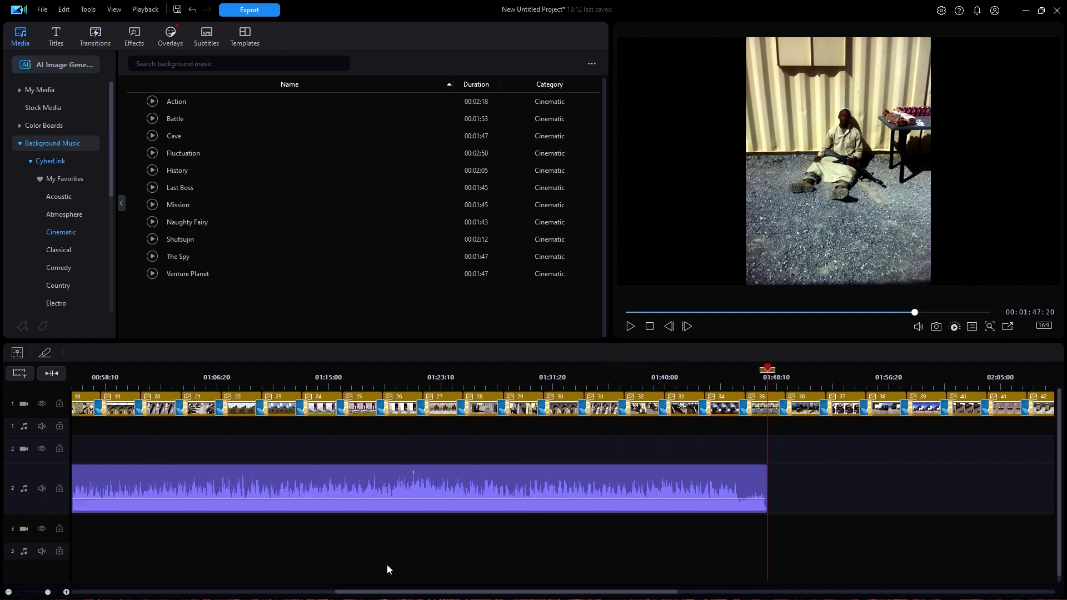
{"action": "left_click", "coordinate": [420, 484]}
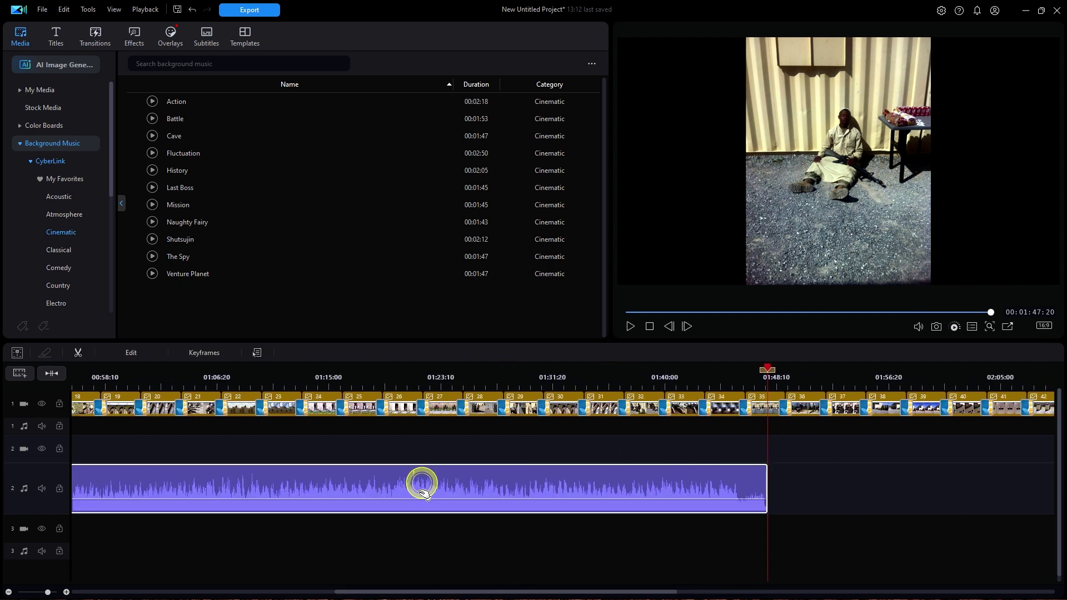
{"action": "left_click_drag", "start_coordinate": [420, 500], "coordinate": [420, 506]}
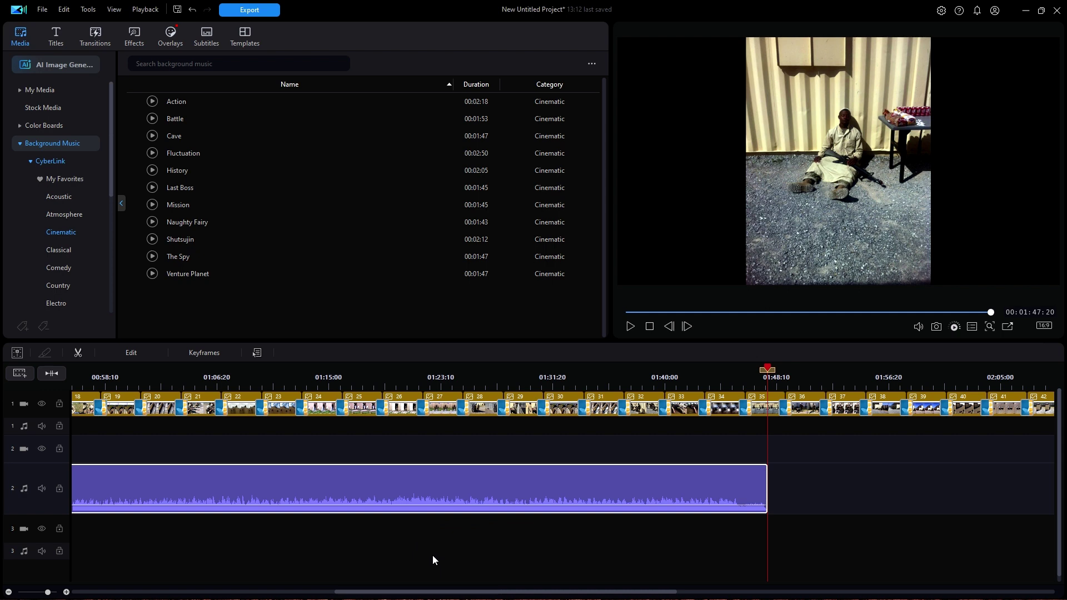
{"action": "left_click", "coordinate": [650, 328]}
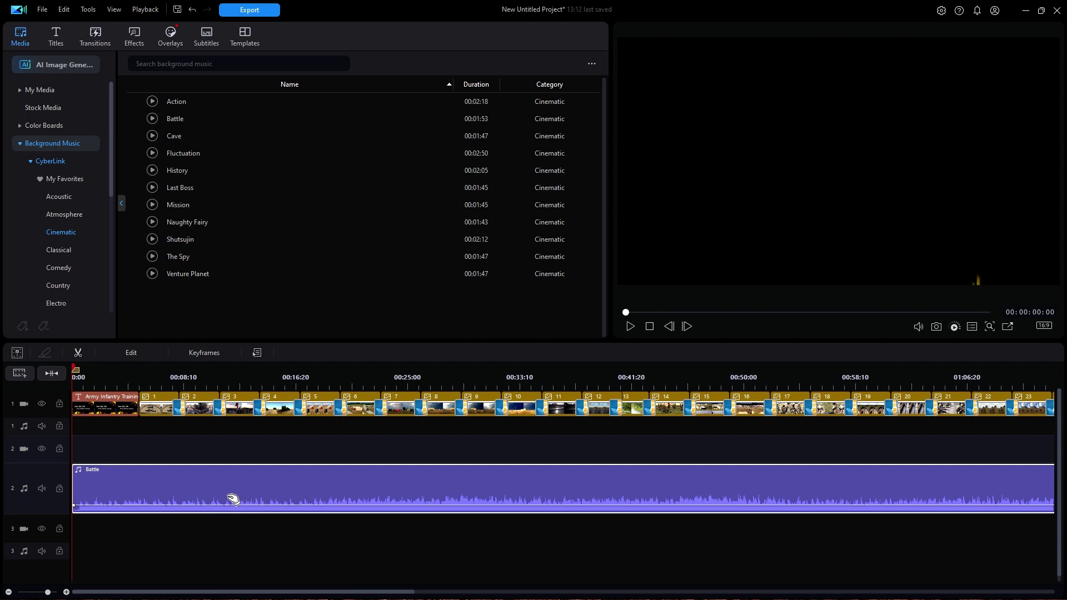
Use Smart Fit for Duration to remix the Battle music so it ends with photo 44.
{"action": "left_click", "coordinate": [219, 487]}
{"action": "left_click", "coordinate": [144, 353]}
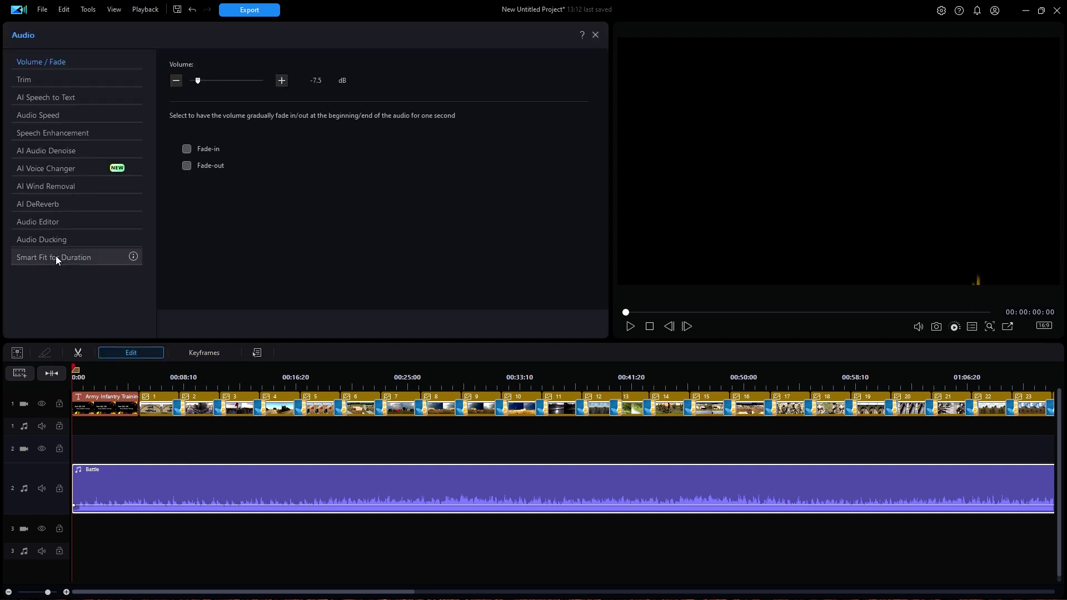
{"action": "left_click", "coordinate": [56, 257]}
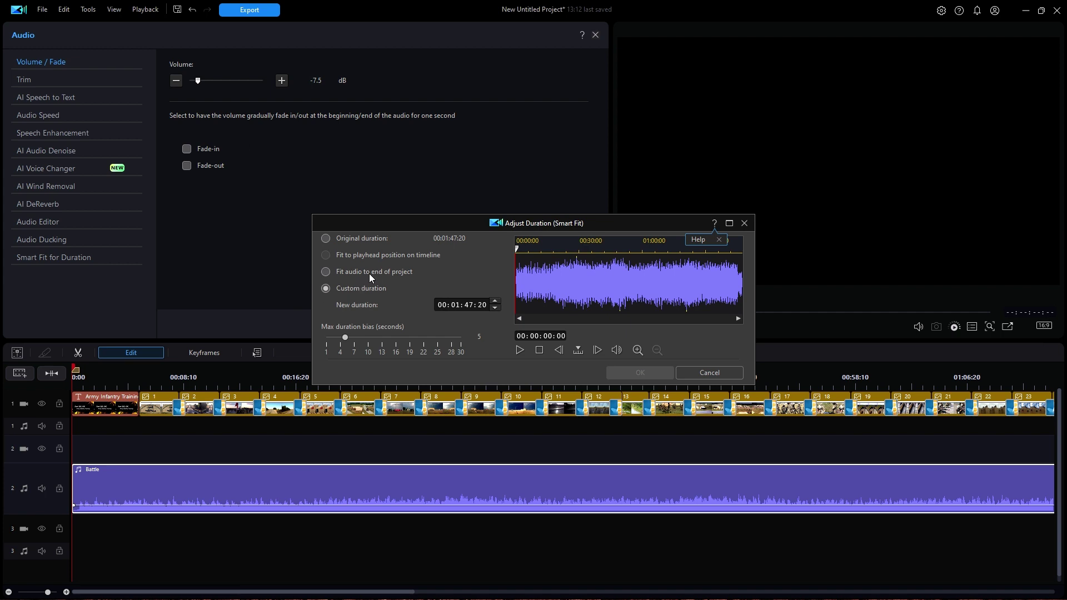
{"action": "left_click", "coordinate": [327, 271]}
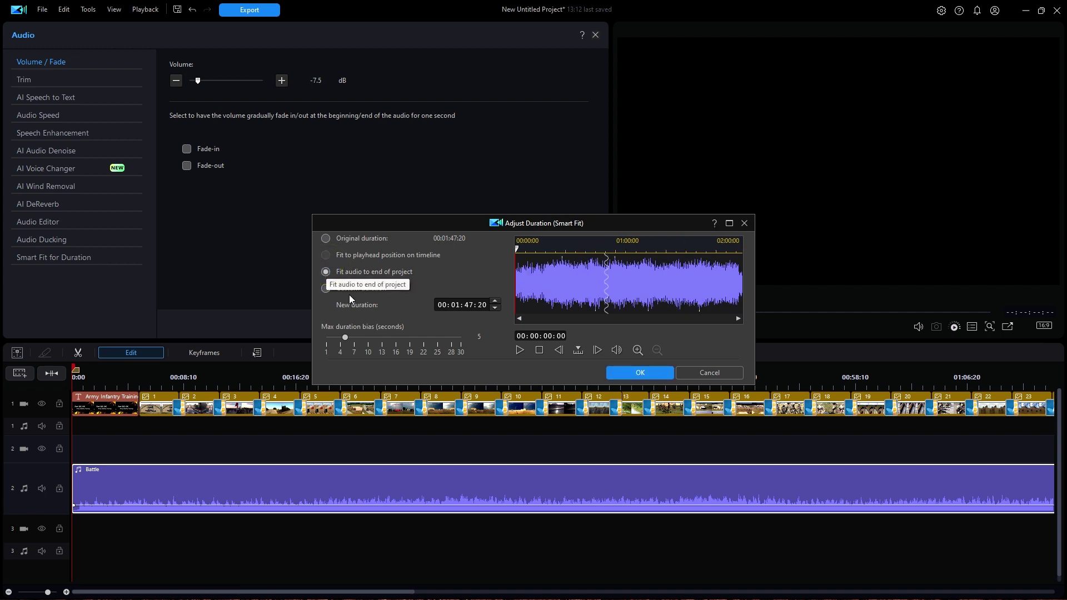
{"action": "left_click", "coordinate": [641, 373]}
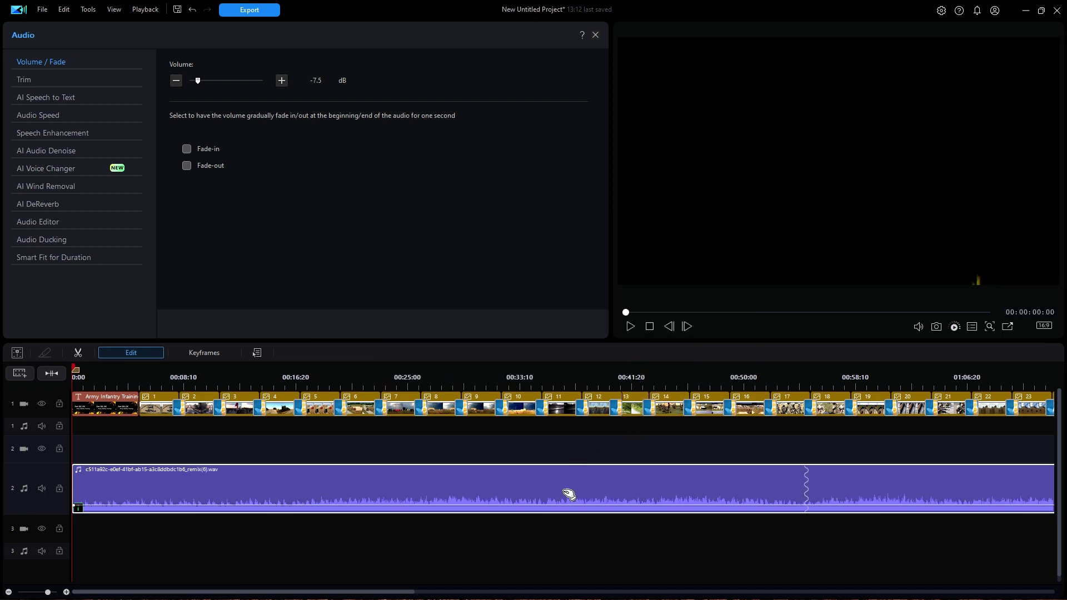
{"action": "left_click_drag", "start_coordinate": [392, 593], "coordinate": [367, 591]}
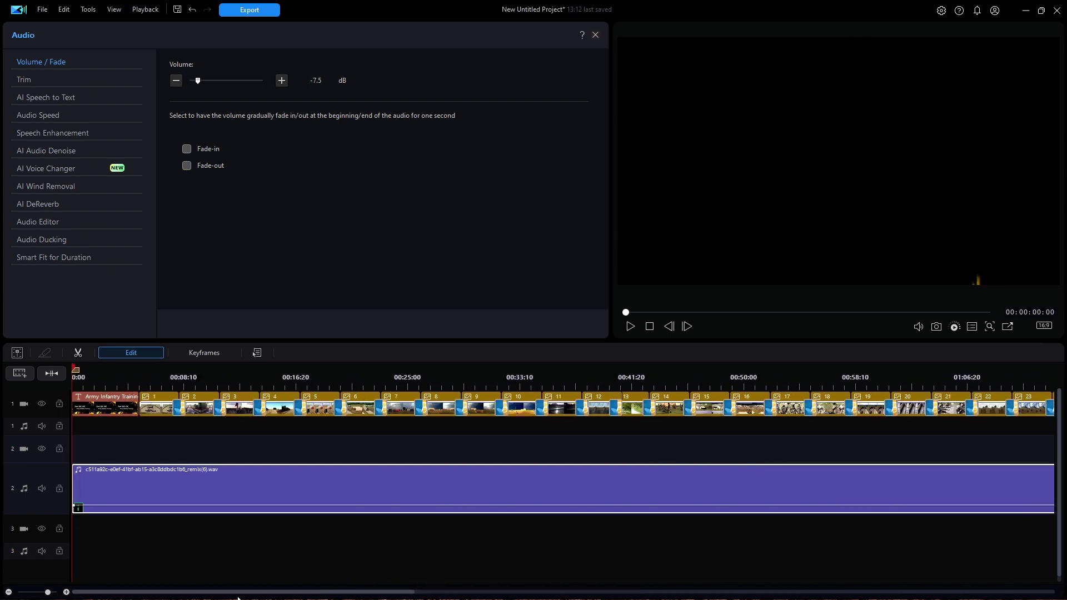
{"action": "left_click", "coordinate": [53, 374]}
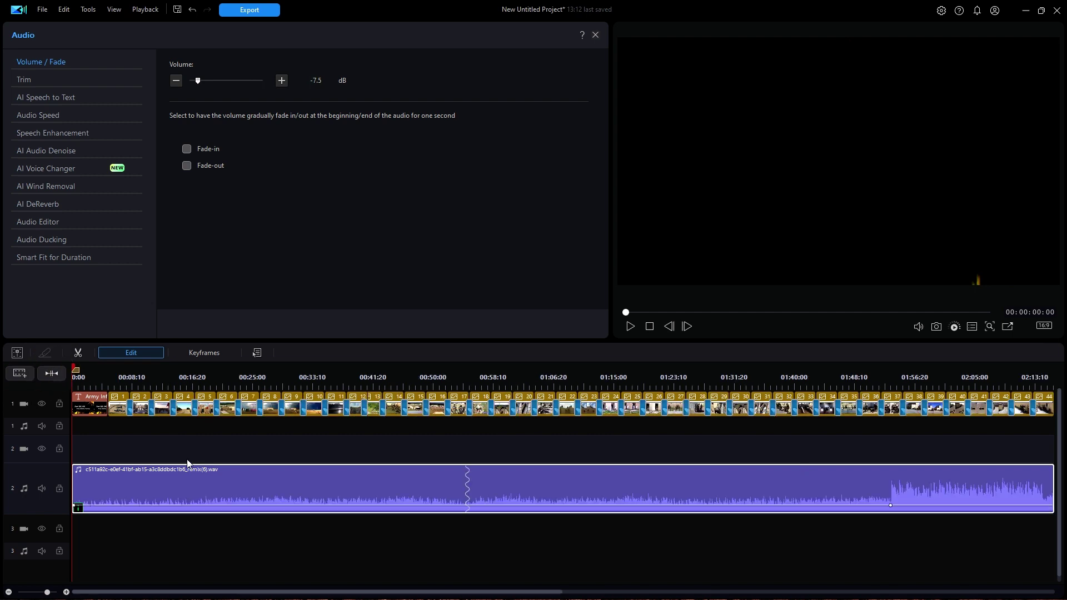
{"action": "left_click_drag", "start_coordinate": [308, 592], "coordinate": [522, 594]}
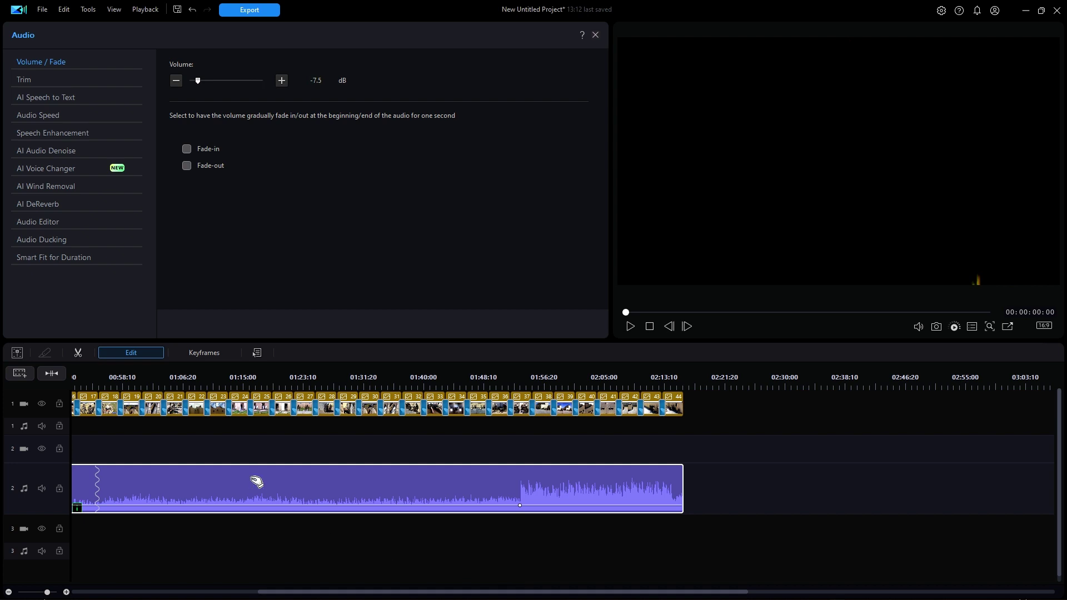
{"action": "left_click", "coordinate": [596, 35]}
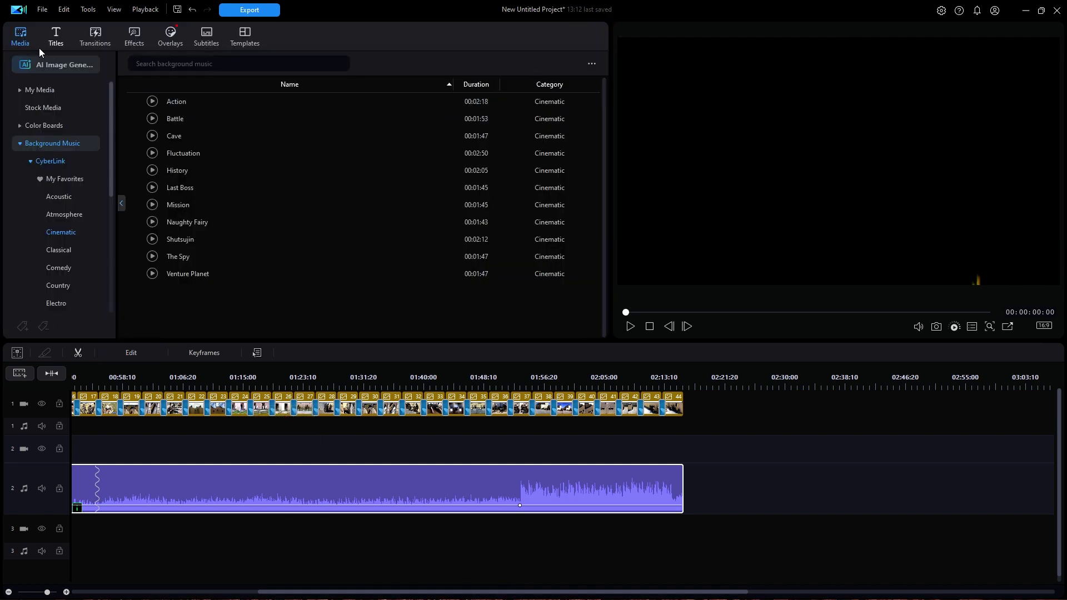
Place 45.mp4 from the Main media folder on track 1 right after photo 44.
{"action": "left_click", "coordinate": [21, 35]}
{"action": "left_click", "coordinate": [35, 91]}
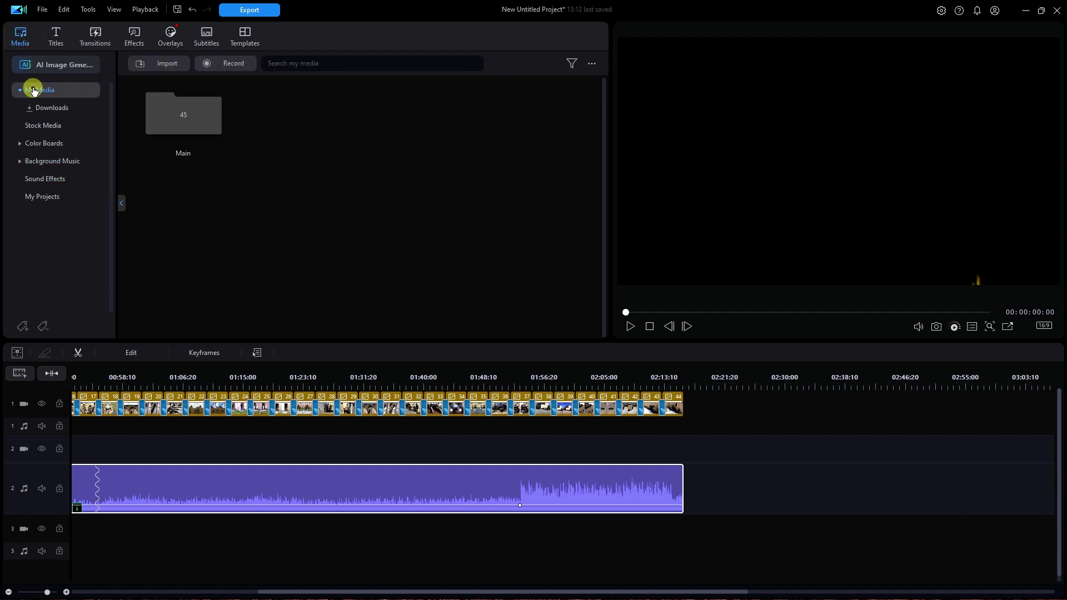
{"action": "left_click", "coordinate": [183, 118]}
{"action": "double_click", "coordinate": [184, 118]}
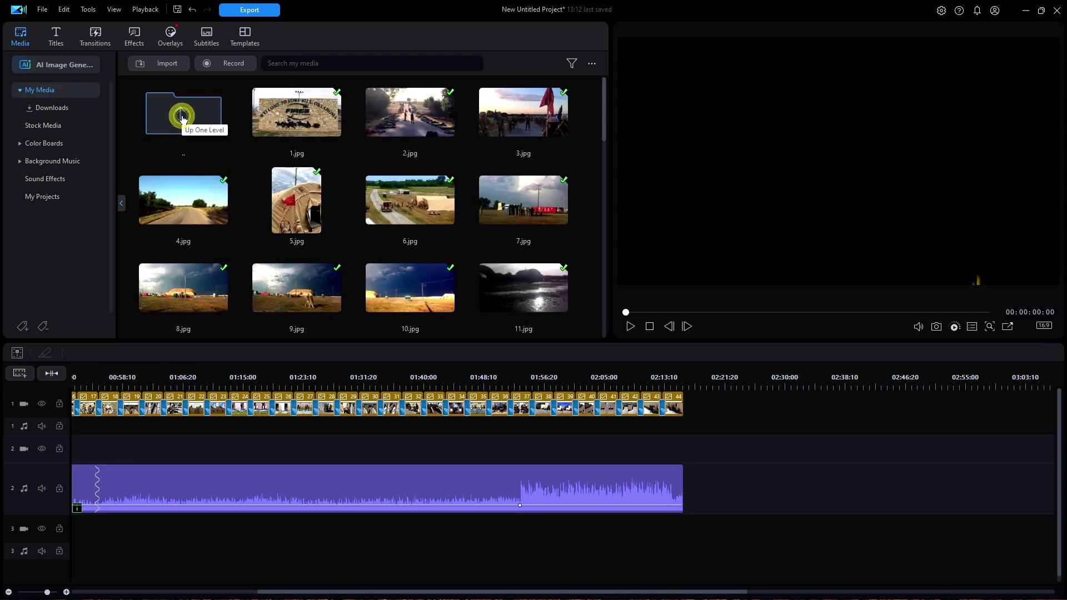
{"action": "left_click", "coordinate": [603, 121]}
{"action": "left_click_drag", "start_coordinate": [603, 133], "coordinate": [605, 342]}
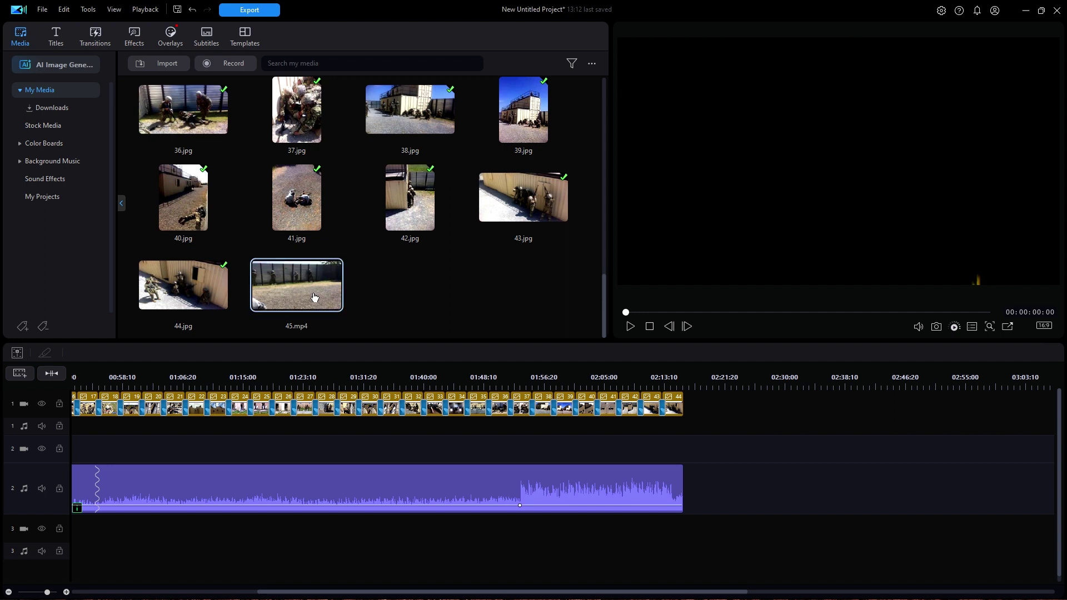
{"action": "left_click_drag", "start_coordinate": [300, 289], "coordinate": [631, 543]}
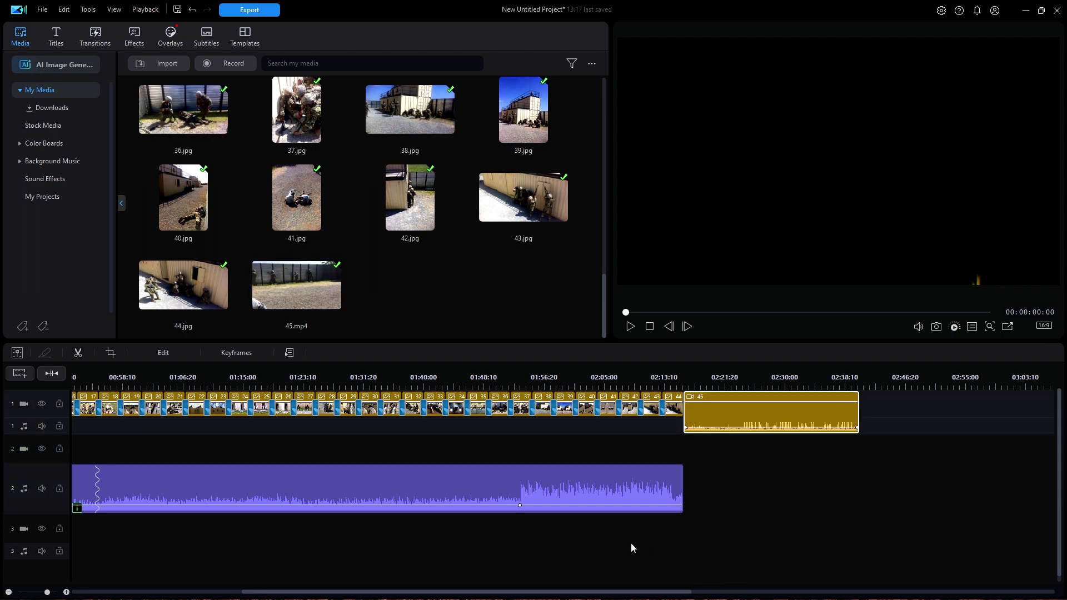